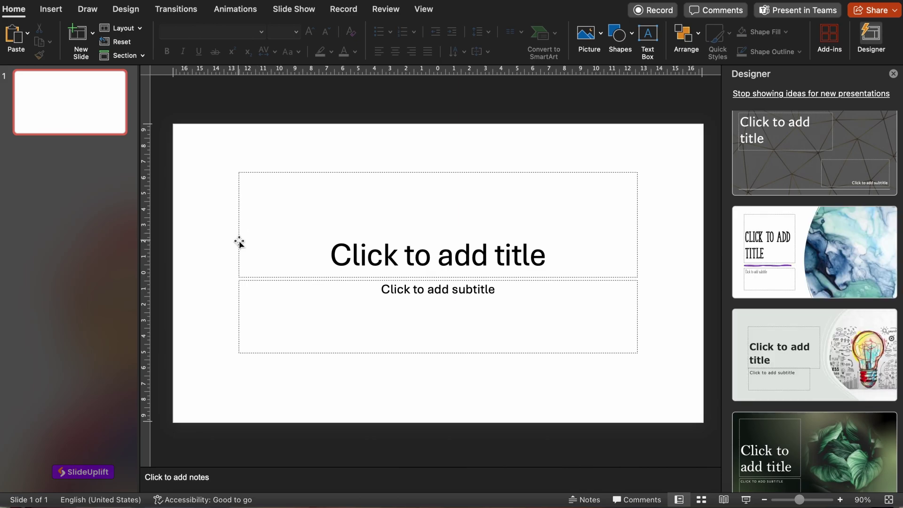
- Select and delete the title and subtitle placeholders, leaving a blank white slide
{"action": "key", "text": "super+a"}
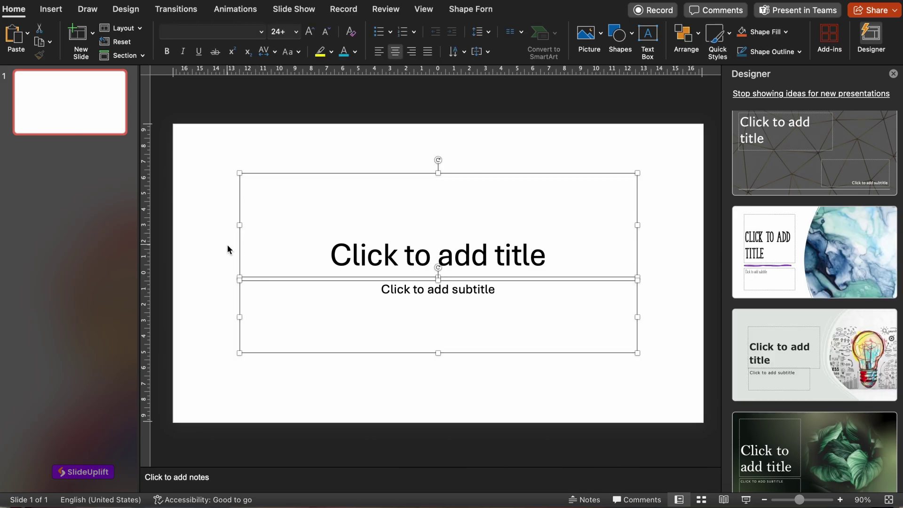
{"action": "key", "text": "BackSpace"}
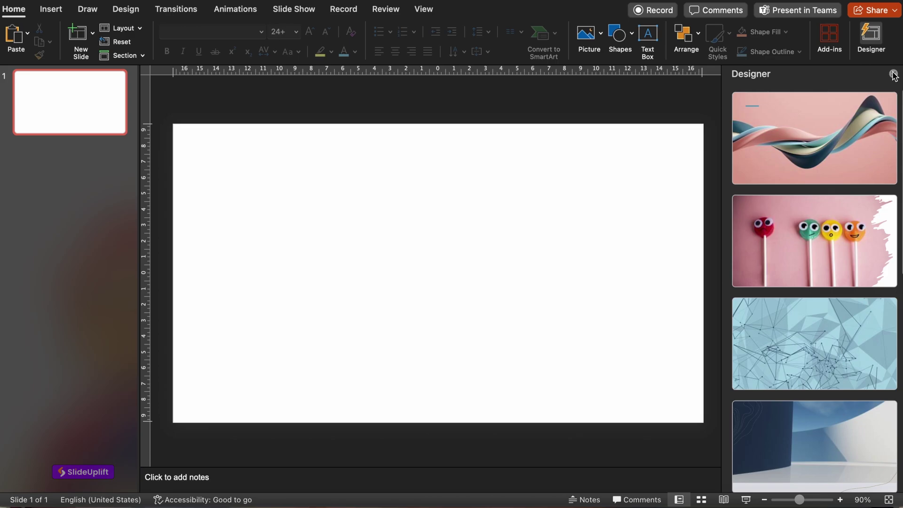
- Draw a circle from the Oval shape near the slide centre
{"action": "left_click", "coordinate": [892, 73]}
{"action": "left_click", "coordinate": [621, 37]}
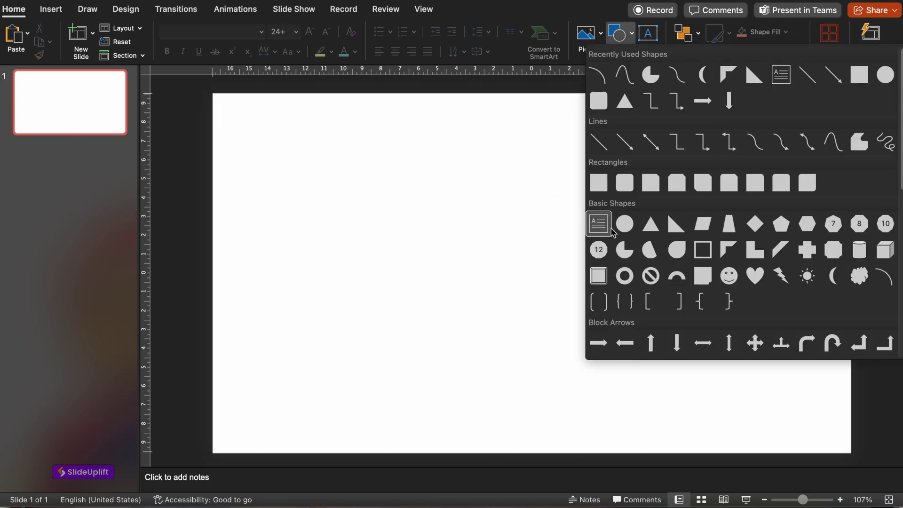
{"action": "left_click", "coordinate": [624, 223]}
{"action": "left_click_drag", "start_coordinate": [391, 187], "coordinate": [621, 352]}
{"action": "left_click_drag", "start_coordinate": [583, 329], "coordinate": [545, 250]}
{"action": "left_click", "coordinate": [682, 244]}
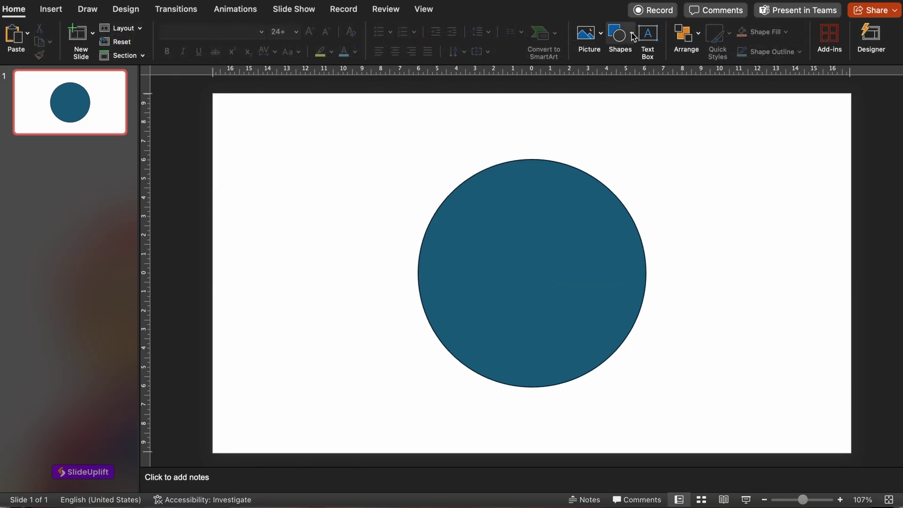
- Draw a square over the circle's upper right and intersect them into a quarter-circle
{"action": "left_click", "coordinate": [631, 29]}
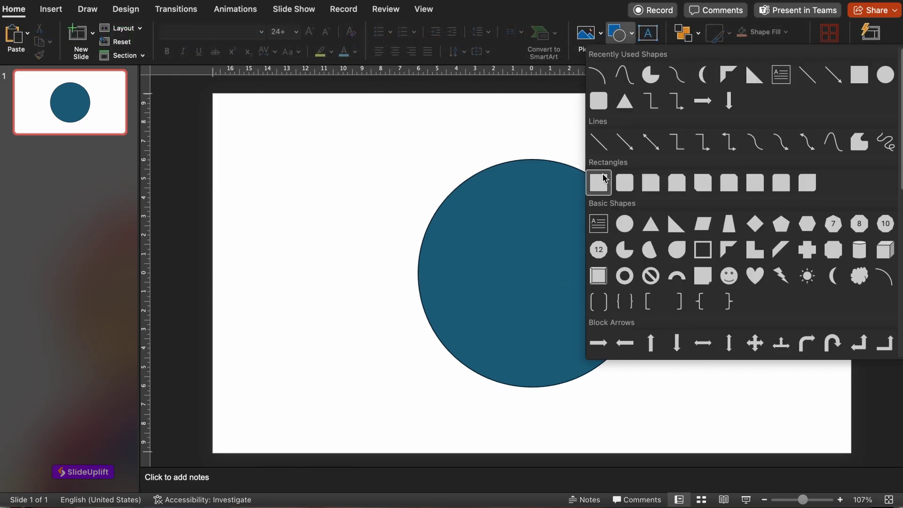
{"action": "left_click", "coordinate": [599, 183]}
{"action": "left_click_drag", "start_coordinate": [531, 145], "coordinate": [666, 262]}
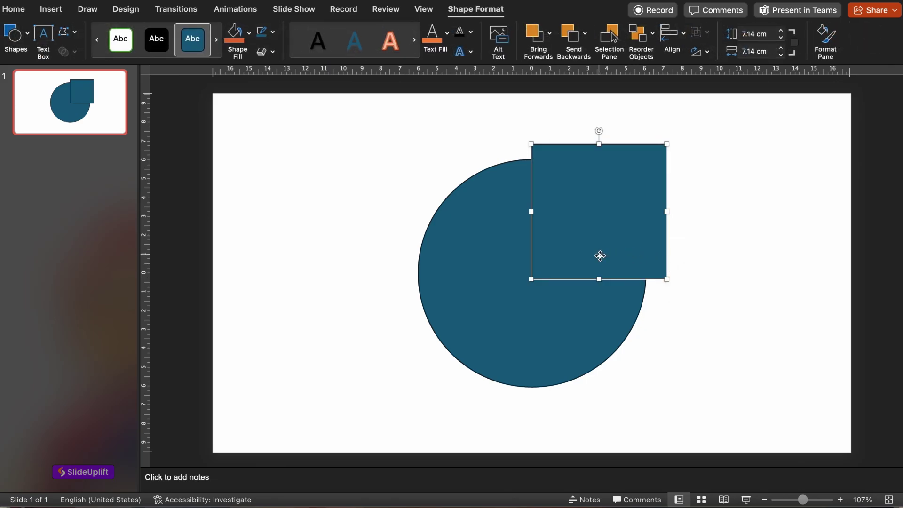
{"action": "left_click_drag", "start_coordinate": [598, 254], "coordinate": [600, 252]}
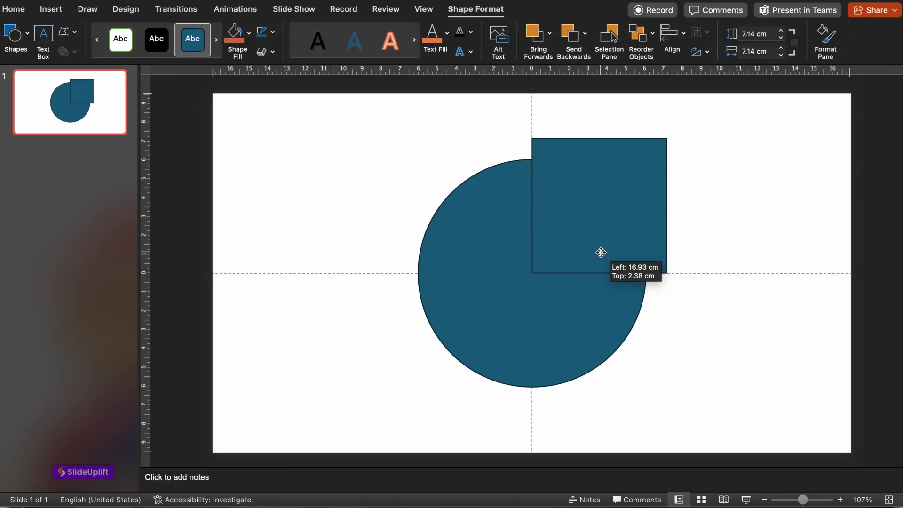
{"action": "left_click", "coordinate": [491, 307], "text": "shift"}
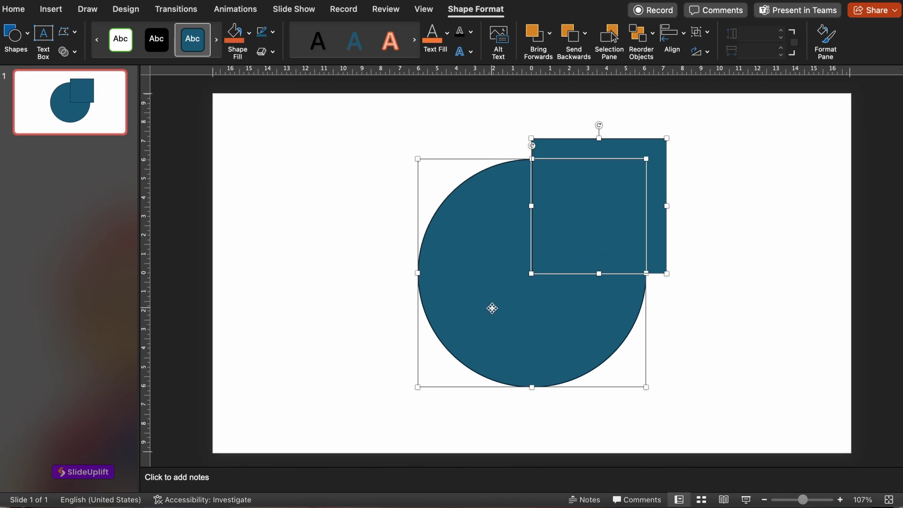
{"action": "left_click", "coordinate": [76, 55]}
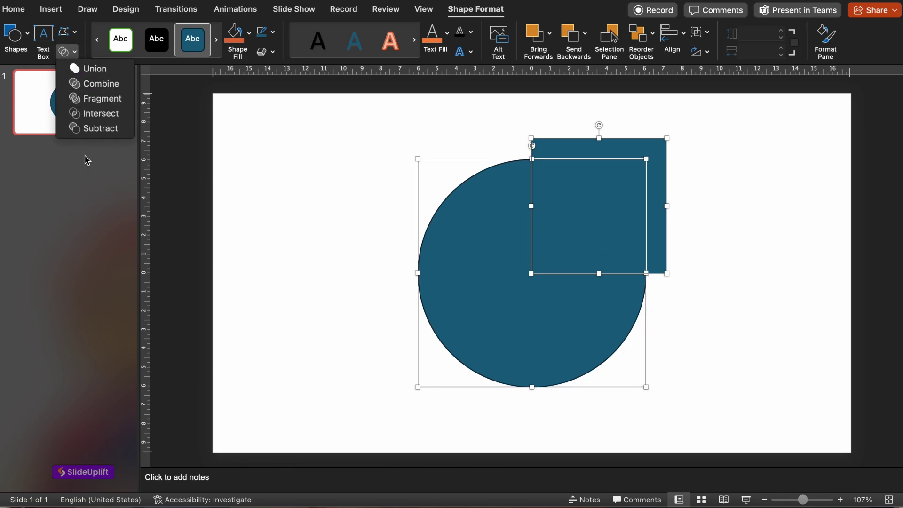
{"action": "left_click", "coordinate": [91, 116]}
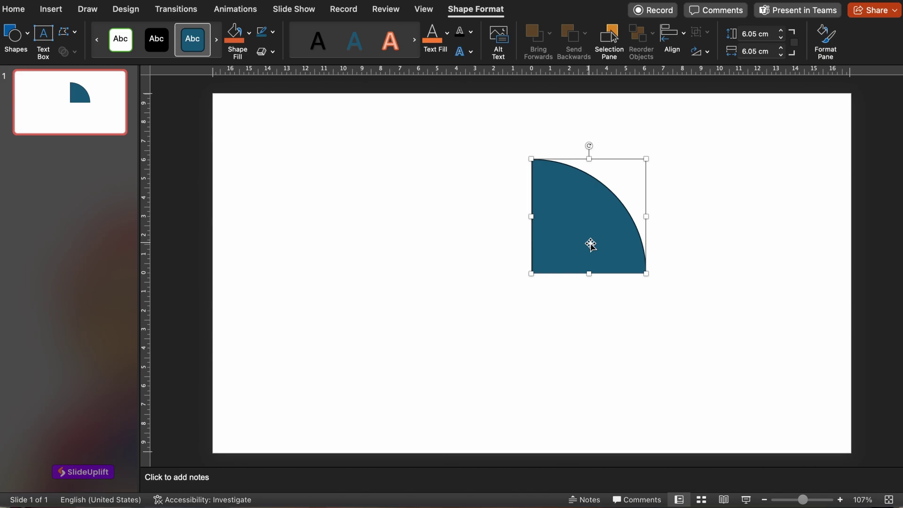
- Duplicate the quarter-circle into three copies at the lower and left positions
{"action": "mouse_move", "coordinate": [588, 244]}
{"action": "left_mouse_down"}
{"action": "mouse_move", "coordinate": [586, 222]}
{"action": "mouse_move", "coordinate": [520, 210]}
{"action": "mouse_move", "coordinate": [520, 331]}
{"action": "mouse_move", "coordinate": [404, 328]}
{"action": "left_mouse_up"}
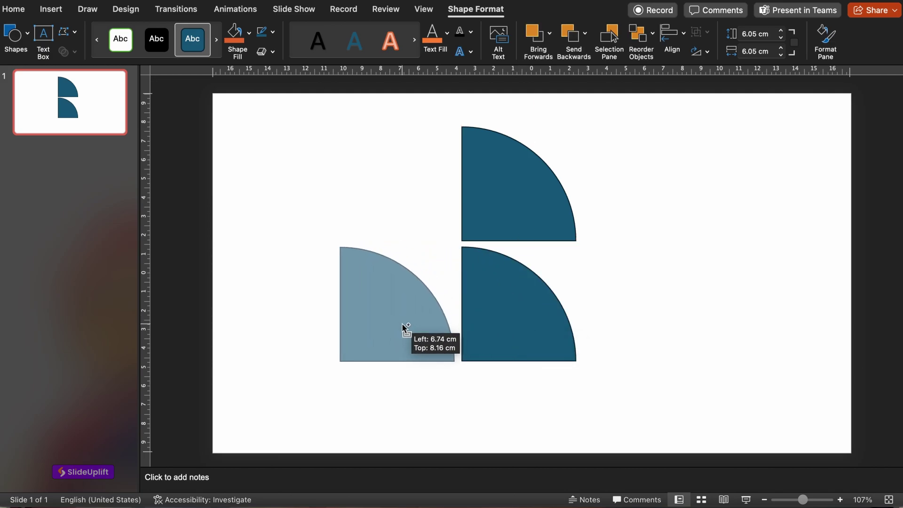
{"action": "left_click_drag", "start_coordinate": [404, 328], "coordinate": [406, 205]}
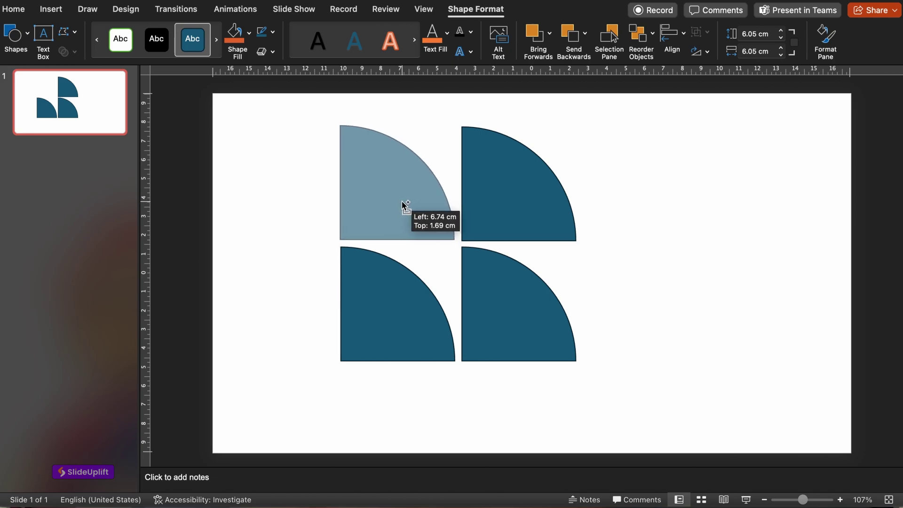
{"action": "left_click_drag", "start_coordinate": [403, 200], "coordinate": [402, 201]}
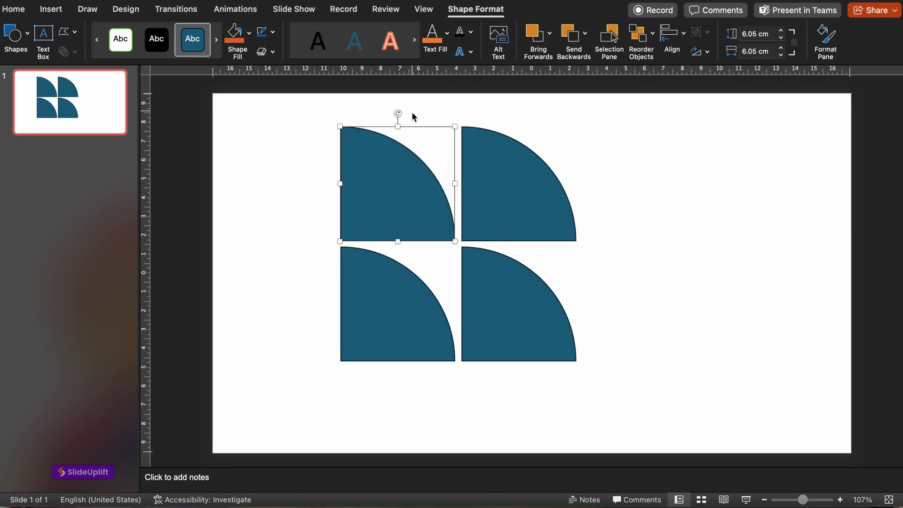
- Rotate the top-left, bottom-right and bottom-left copies to complete the split circle
{"action": "left_click_drag", "start_coordinate": [397, 115], "coordinate": [317, 183]}
{"action": "left_click", "coordinate": [522, 282]}
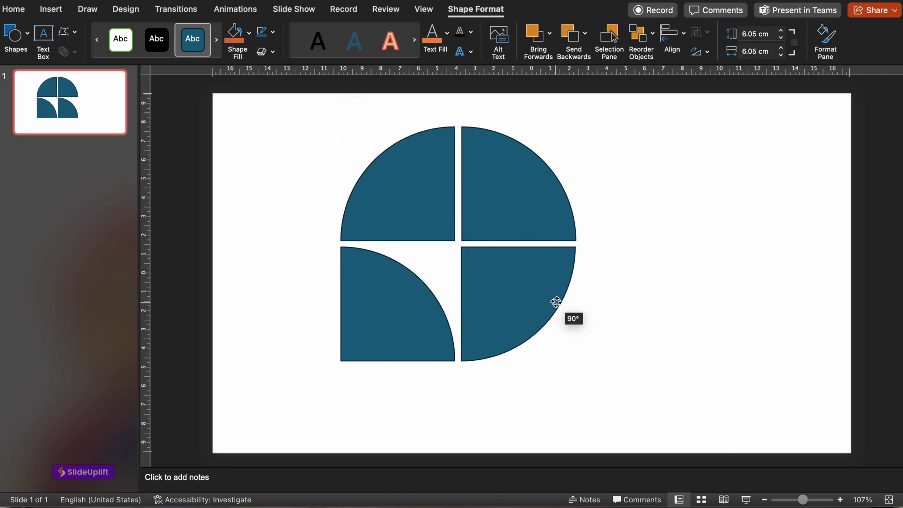
{"action": "left_click_drag", "start_coordinate": [521, 234], "coordinate": [575, 305]}
{"action": "left_click", "coordinate": [405, 332]}
{"action": "mouse_move", "coordinate": [400, 234]}
{"action": "left_mouse_down"}
{"action": "mouse_move", "coordinate": [394, 337]}
{"action": "mouse_move", "coordinate": [435, 317]}
{"action": "left_mouse_up"}
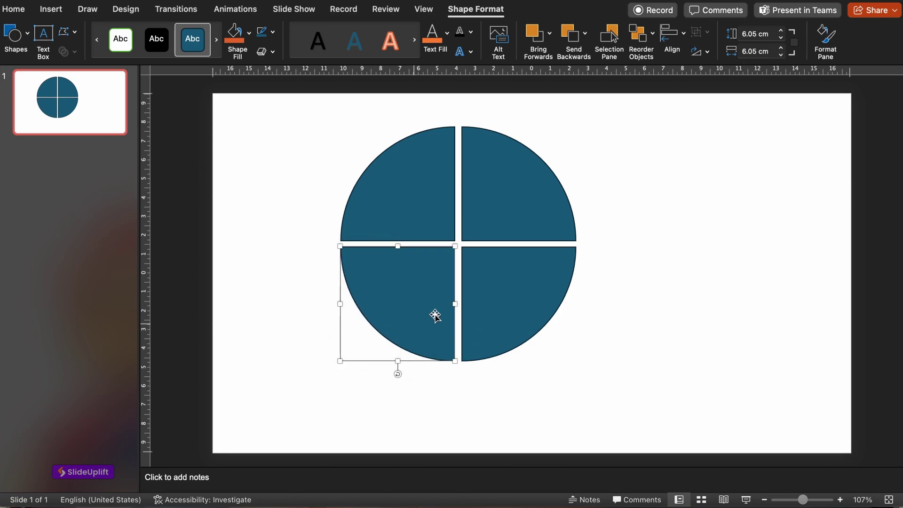
- Select all four quarters and move the split circle to the right
{"action": "left_click", "coordinate": [396, 196]}
{"action": "key", "text": "ctrl+a"}
{"action": "mouse_move", "coordinate": [490, 302]}
{"action": "left_mouse_down"}
{"action": "mouse_move", "coordinate": [554, 306]}
{"action": "mouse_move", "coordinate": [560, 329]}
{"action": "mouse_move", "coordinate": [567, 306]}
{"action": "left_mouse_up"}
{"action": "scroll", "coordinate": [562, 328], "scroll_direction": "down", "scroll_amount": 2, "text": "ctrl"}
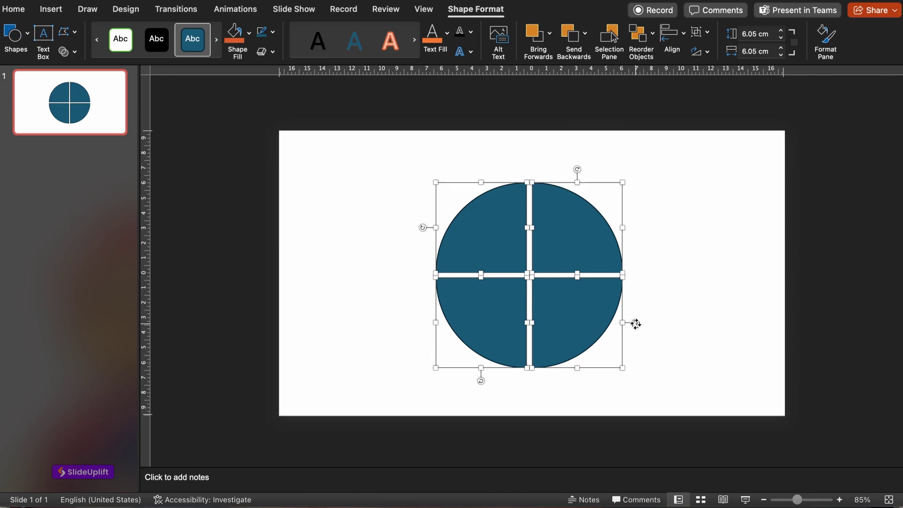
- Enlarge the circle and give the top-left quarter a gradient fill
{"action": "left_click_drag", "start_coordinate": [635, 322], "coordinate": [628, 266]}
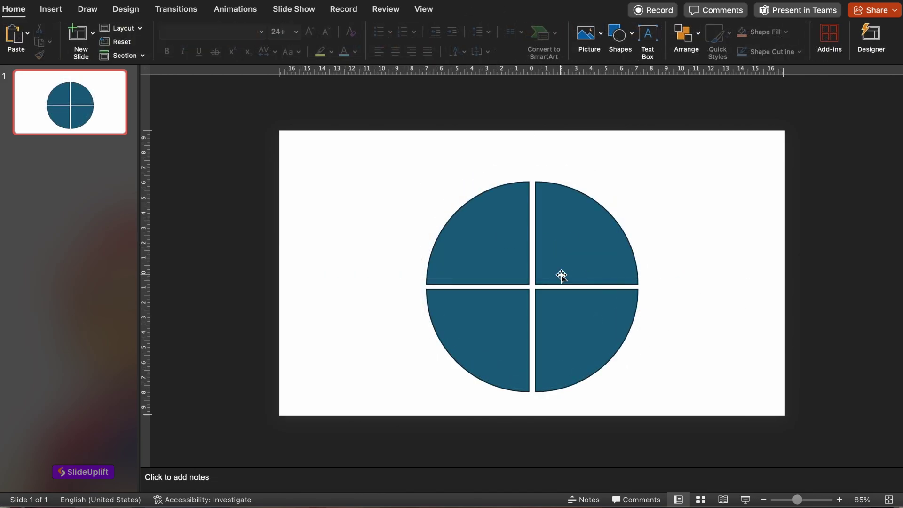
{"action": "left_click", "coordinate": [480, 253]}
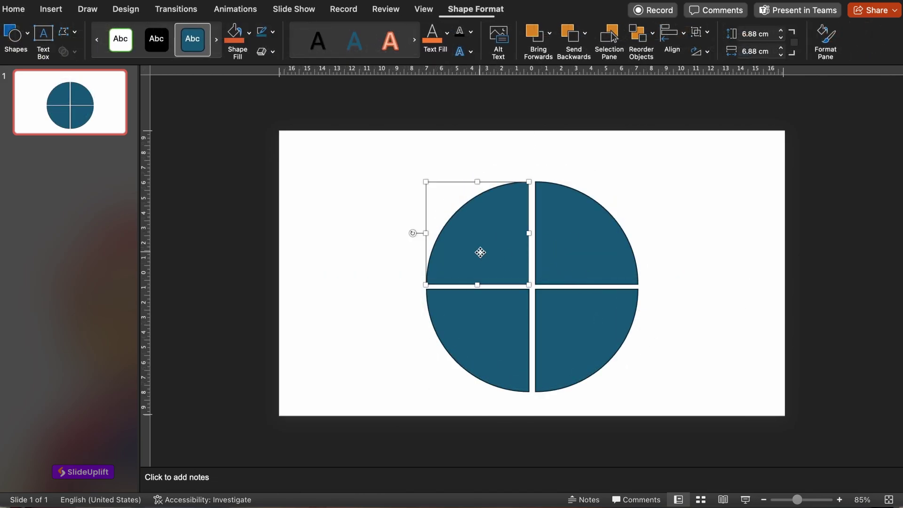
{"action": "right_click", "coordinate": [480, 253]}
{"action": "left_click", "coordinate": [528, 452]}
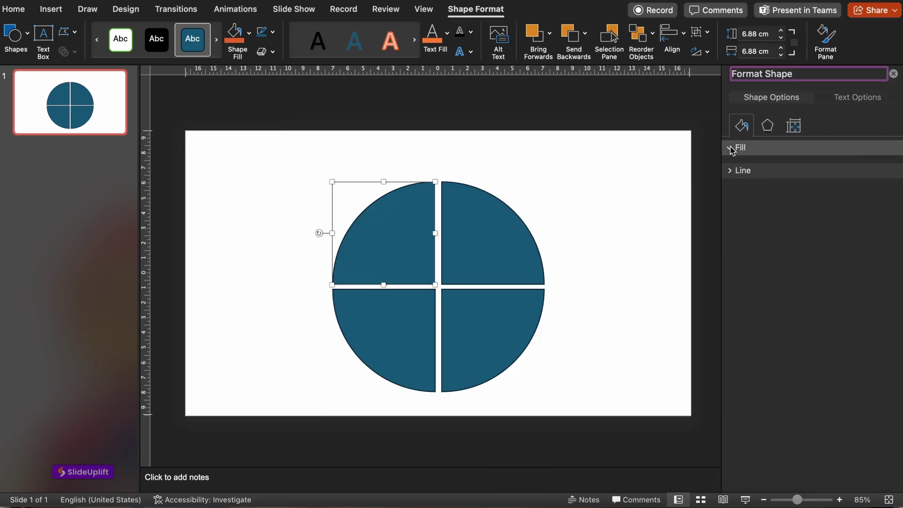
{"action": "left_click", "coordinate": [731, 147]}
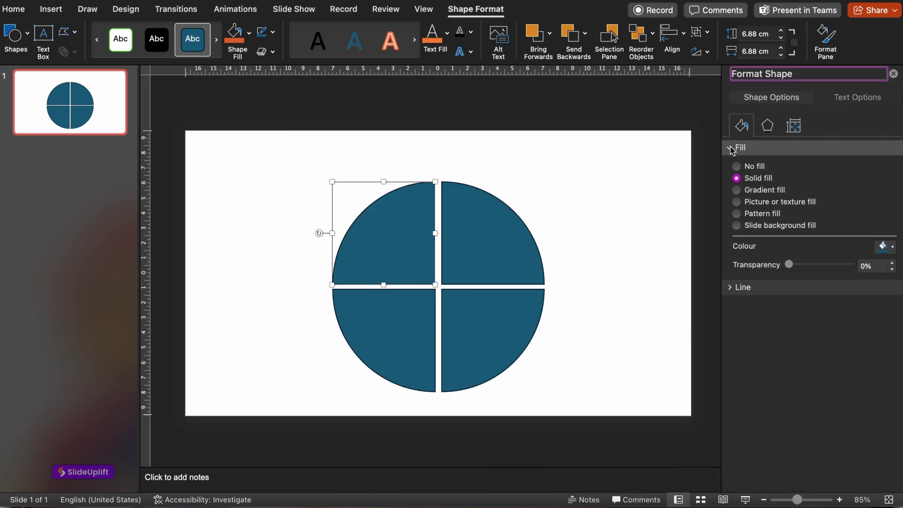
{"action": "left_click", "coordinate": [736, 189]}
- Set the top-left quarter's first gradient stop to cyan
{"action": "left_click", "coordinate": [883, 370]}
{"action": "left_click", "coordinate": [826, 353]}
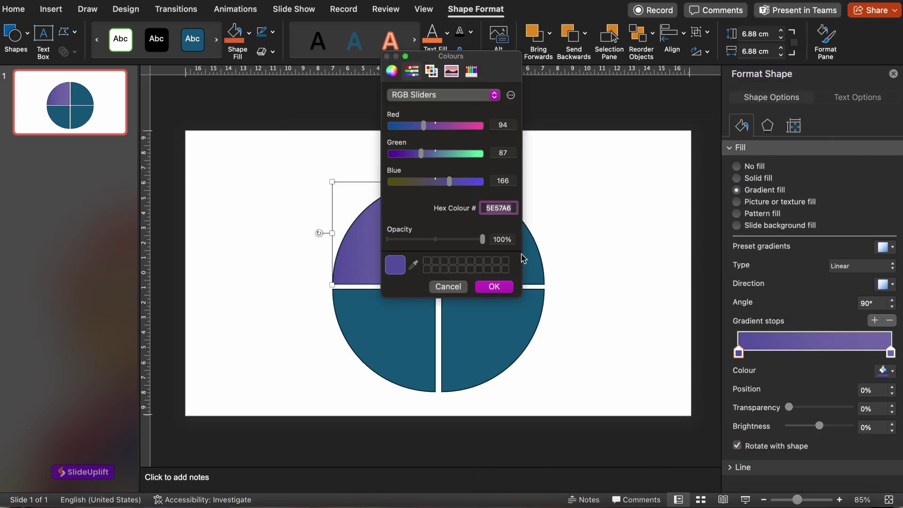
{"action": "type", "text": "4EACD"}
{"action": "key", "text": "Return"}
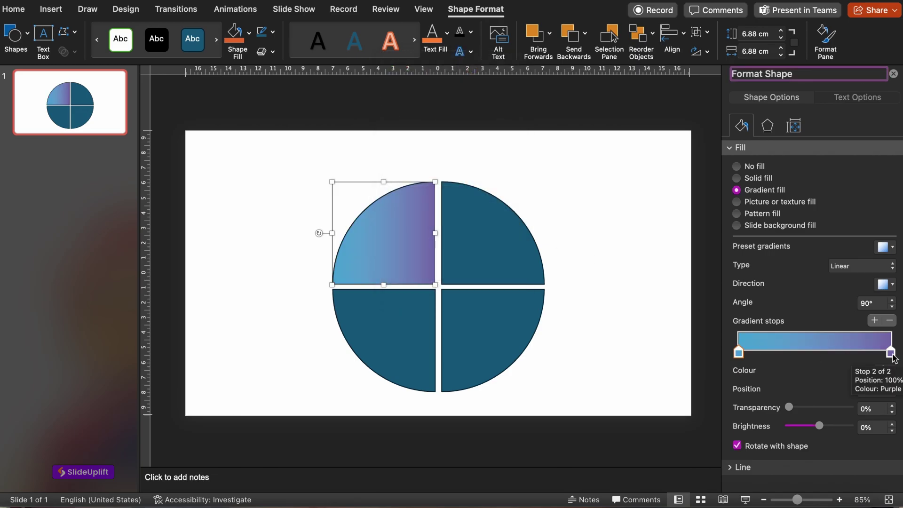
{"action": "left_click", "coordinate": [883, 369]}
{"action": "left_click", "coordinate": [799, 352]}
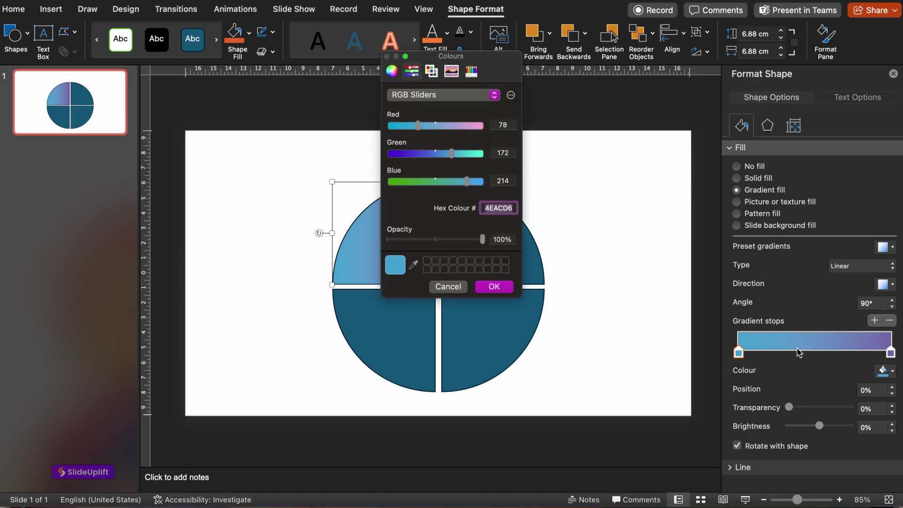
{"action": "type", "text": "01AFDB"}
{"action": "key", "text": "Return"}
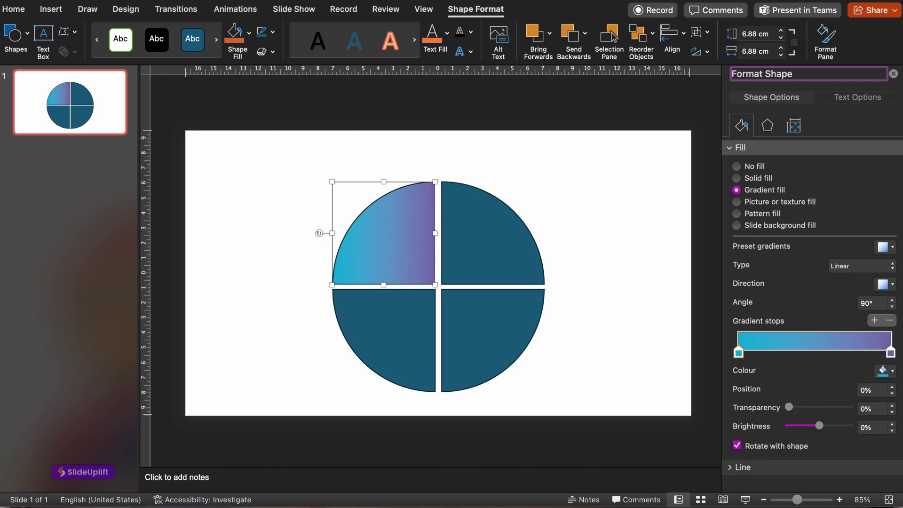
- Set a custom colour on the gradient's end stop
{"action": "left_click", "coordinate": [890, 352]}
{"action": "left_click", "coordinate": [885, 371]}
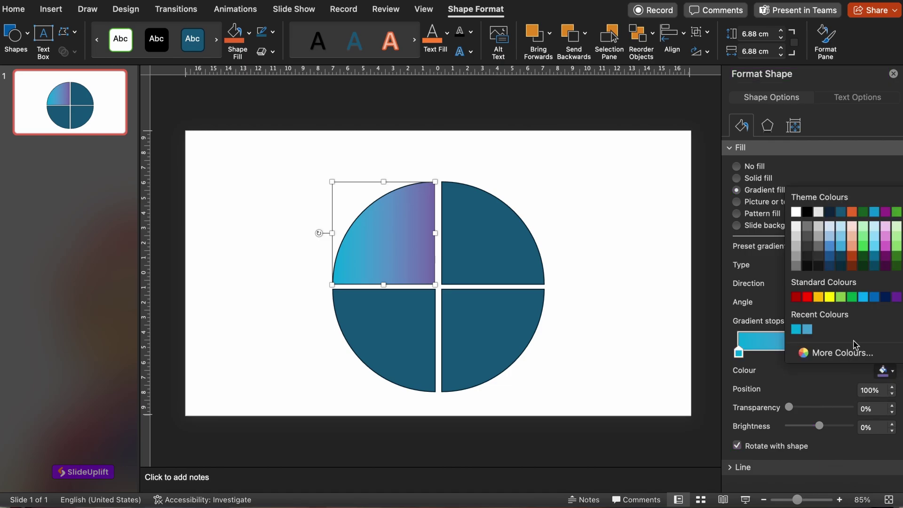
{"action": "left_click", "coordinate": [840, 353]}
{"action": "key", "text": "Return"}
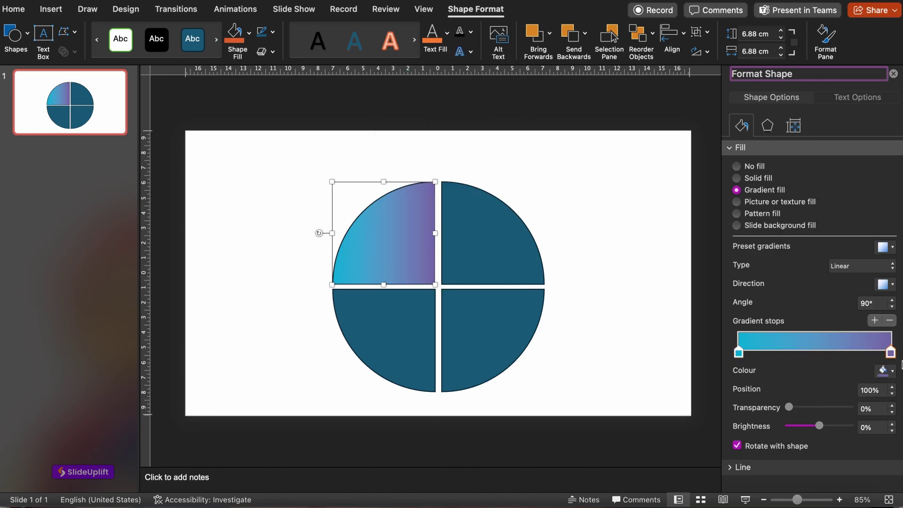
{"action": "left_click", "coordinate": [883, 371]}
{"action": "left_click", "coordinate": [806, 330]}
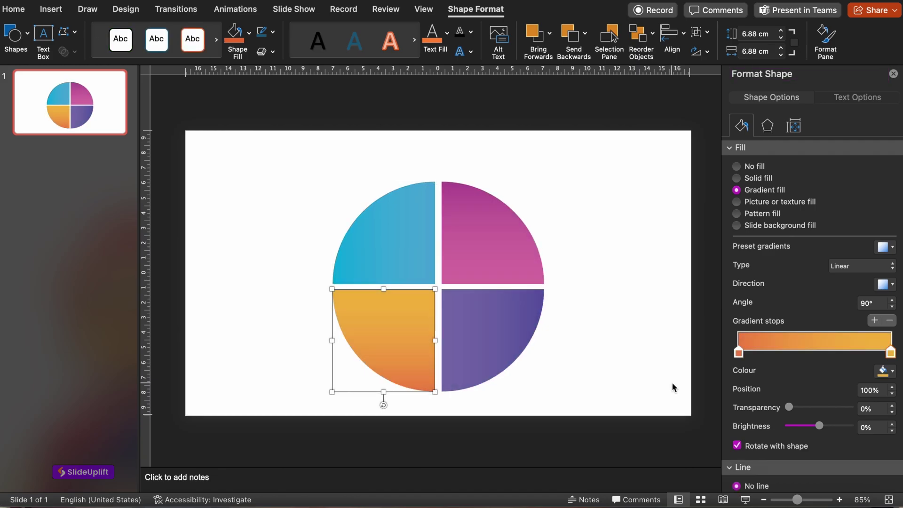
- Group all four gradient quarter-circles and nudge the group up and right
{"action": "left_click", "coordinate": [646, 371]}
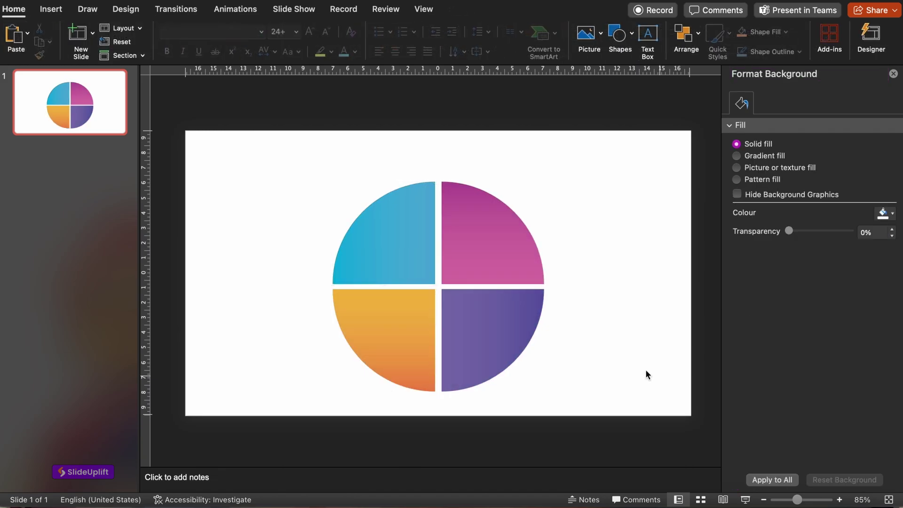
{"action": "left_click", "coordinate": [486, 311]}
{"action": "left_click", "coordinate": [401, 316], "text": "shift"}
{"action": "left_click", "coordinate": [395, 251], "text": "shift"}
{"action": "left_click", "coordinate": [457, 251], "text": "shift"}
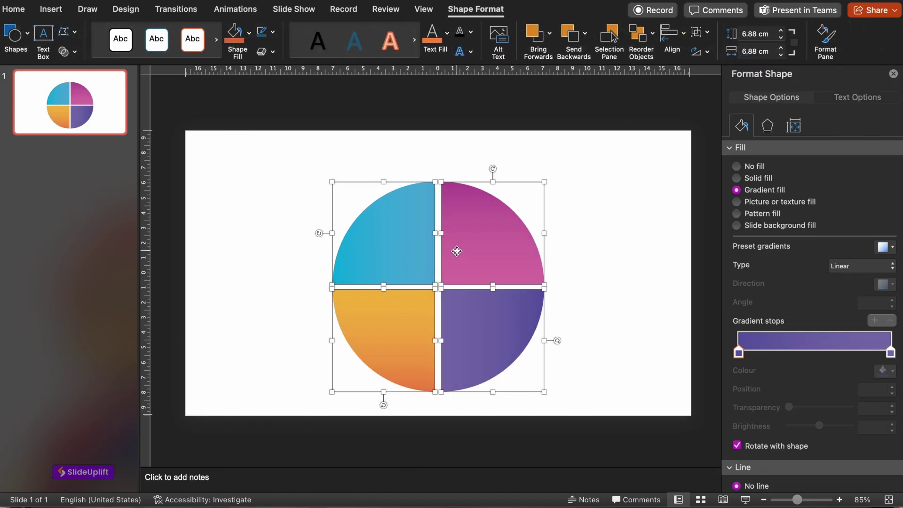
{"action": "key", "text": "super+alt+g"}
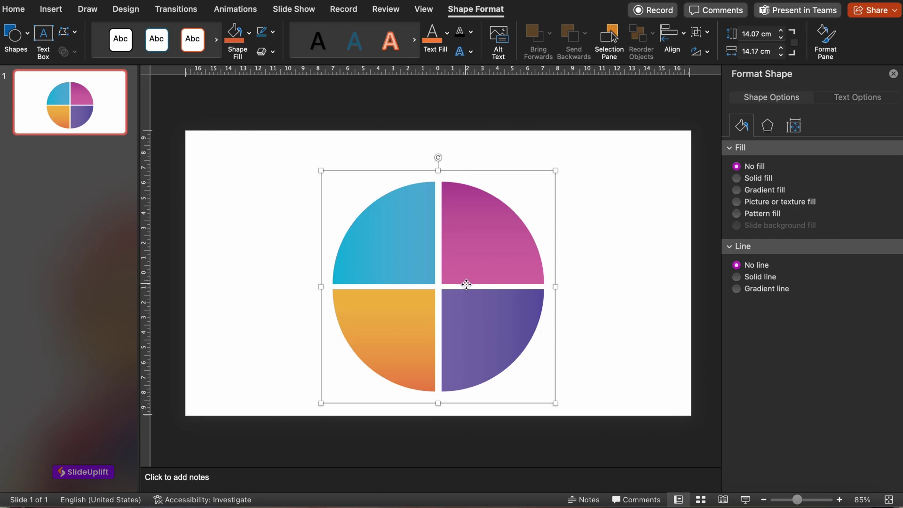
{"action": "left_click_drag", "start_coordinate": [466, 284], "coordinate": [477, 275]}
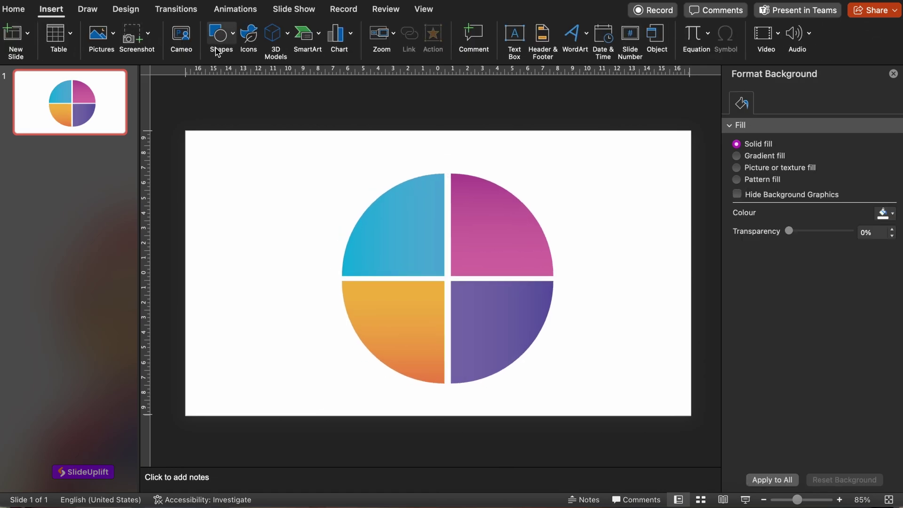
- Insert the lightbulb icon from the Analytics icon category
{"action": "left_click", "coordinate": [248, 36]}
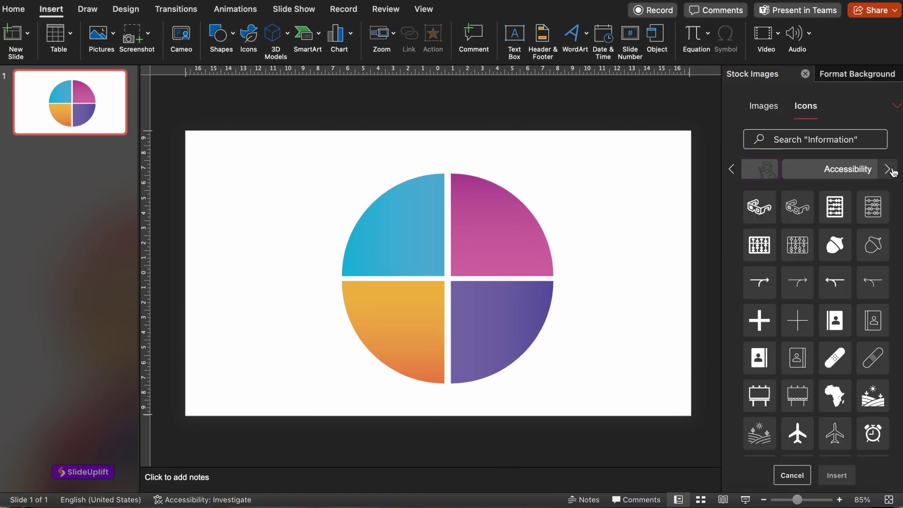
{"action": "left_click", "coordinate": [887, 170]}
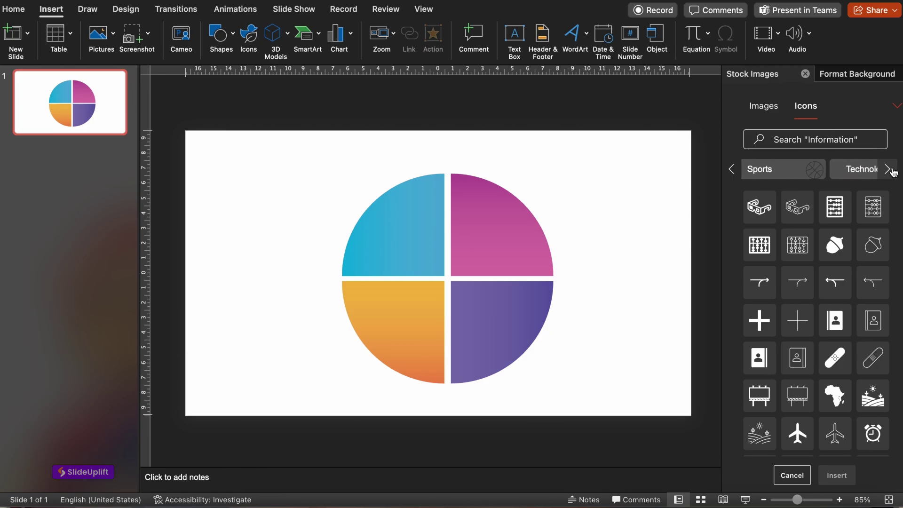
{"action": "left_click", "coordinate": [836, 171]}
{"action": "scroll", "coordinate": [818, 332], "scroll_direction": "down", "scroll_amount": 5}
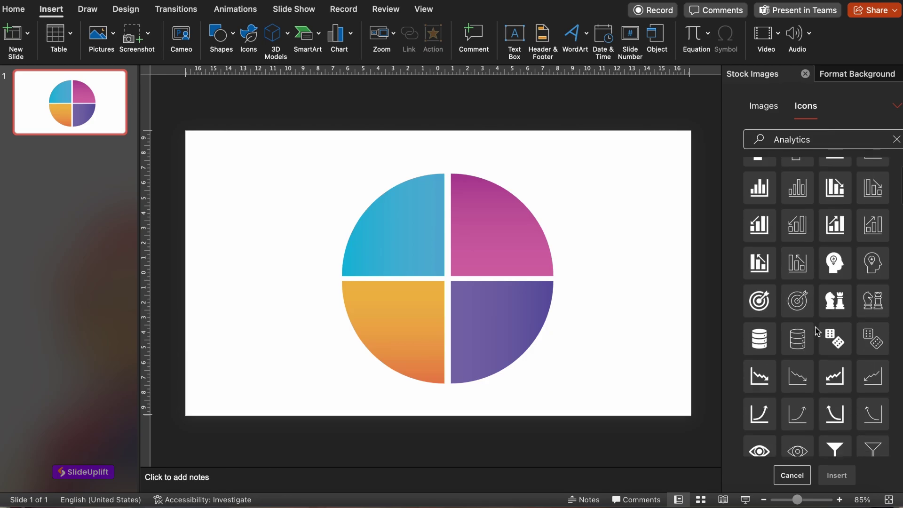
{"action": "scroll", "coordinate": [811, 319], "scroll_direction": "down", "scroll_amount": 3}
{"action": "left_click", "coordinate": [761, 237]}
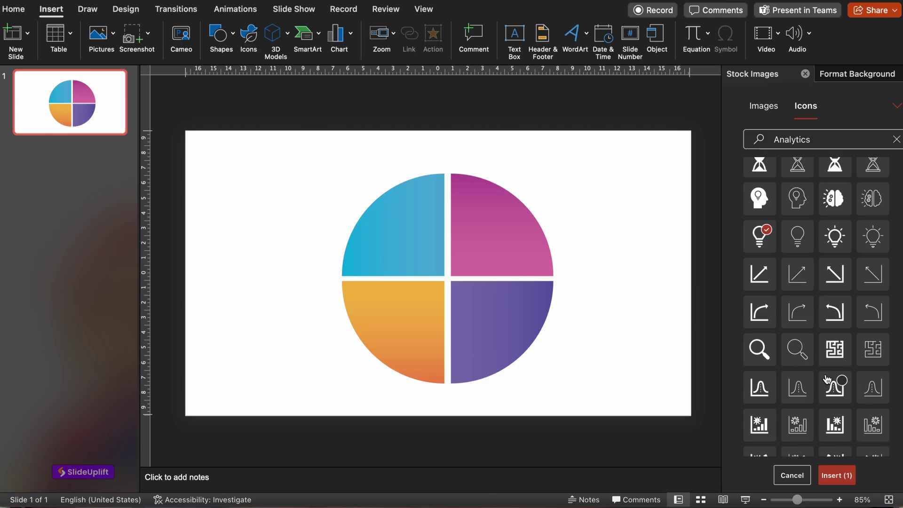
{"action": "left_click", "coordinate": [836, 476]}
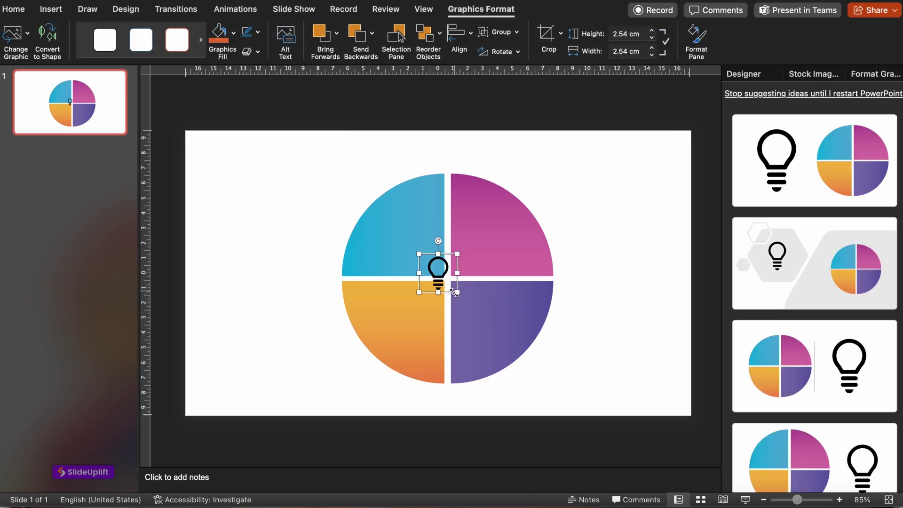
{"action": "left_click", "coordinate": [847, 94]}
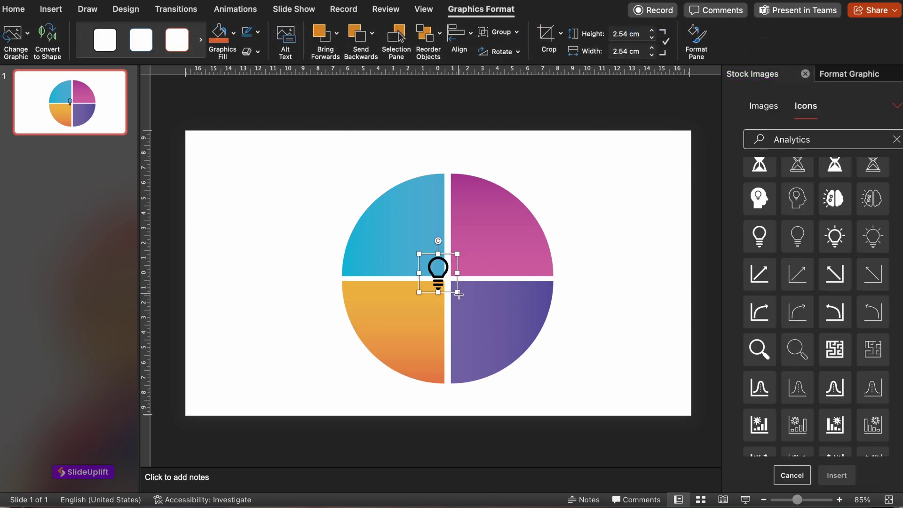
- Enlarge the lightbulb to about 10 cm, centre it on the circle, and make it white
{"action": "left_click_drag", "start_coordinate": [458, 291], "coordinate": [569, 403]}
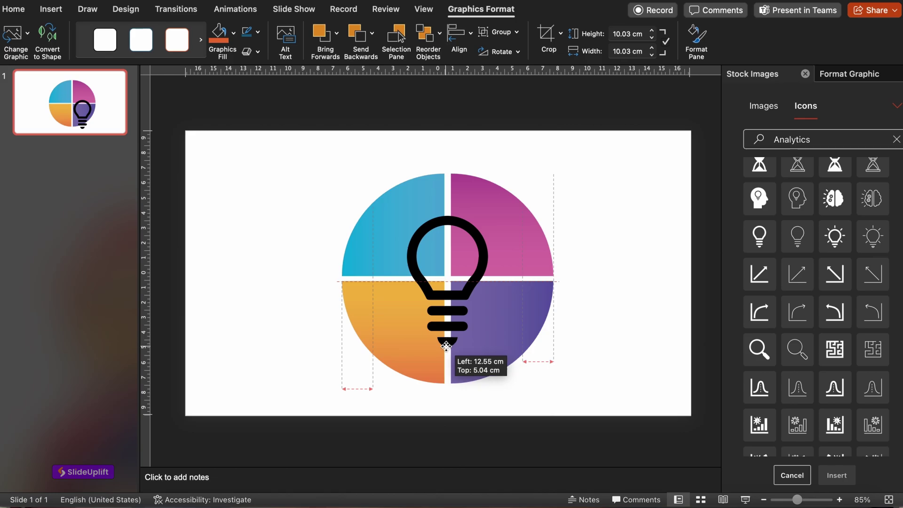
{"action": "left_click_drag", "start_coordinate": [493, 389], "coordinate": [448, 342]}
{"action": "left_click", "coordinate": [806, 75]}
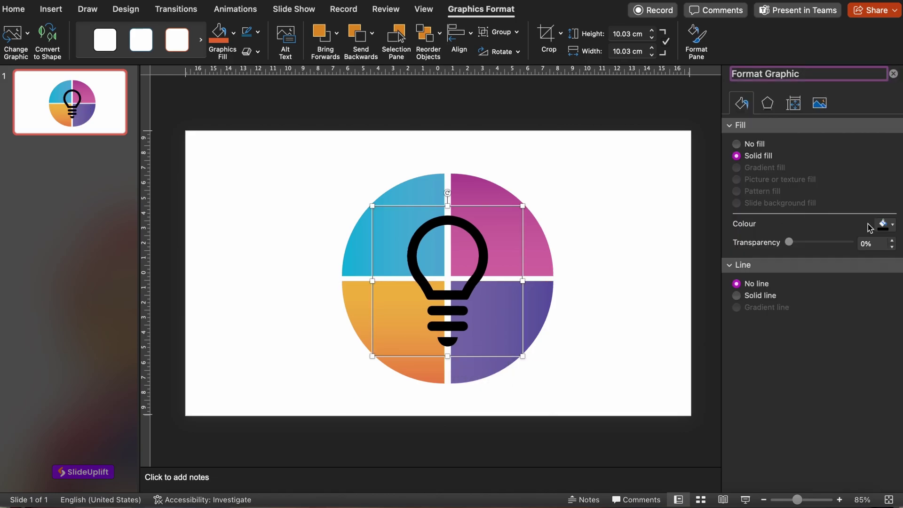
{"action": "left_click", "coordinate": [887, 224]}
{"action": "left_click", "coordinate": [794, 261]}
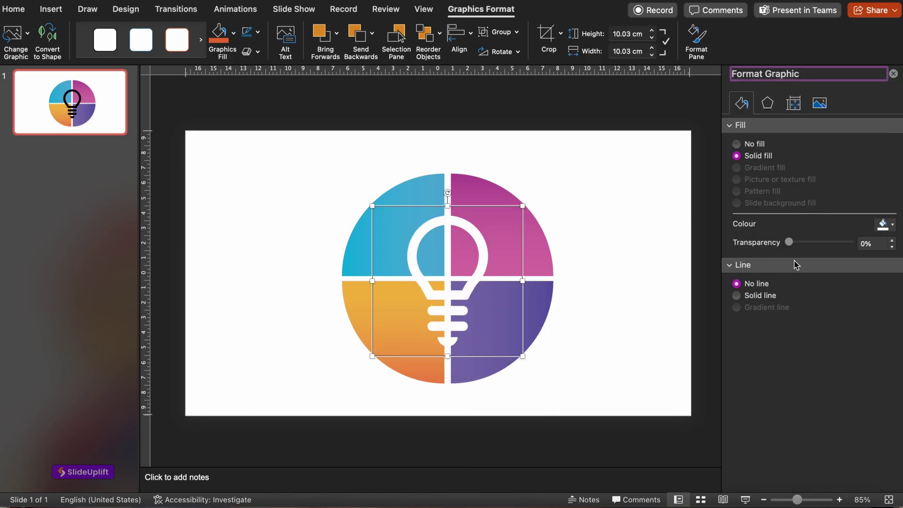
{"action": "left_click", "coordinate": [609, 260]}
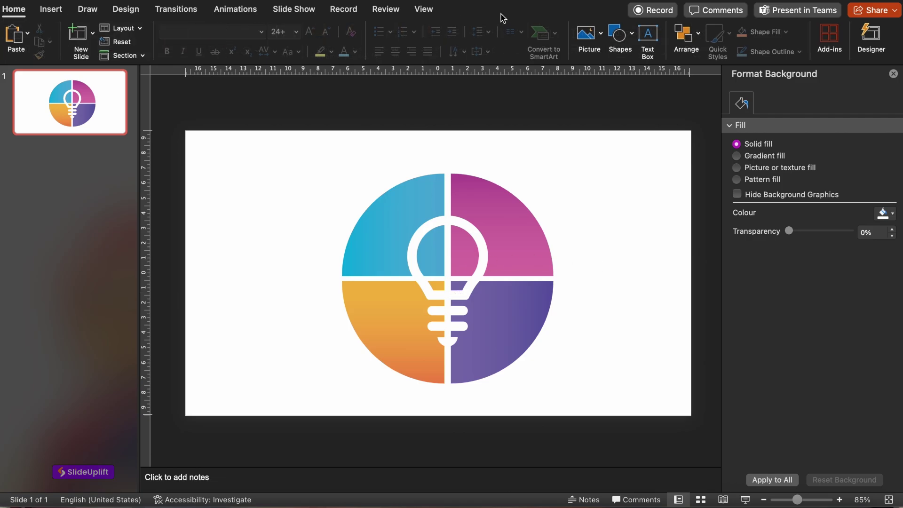
- Draw an oval over the bulb's head with no outline and white fill
{"action": "left_click", "coordinate": [619, 35]}
{"action": "left_click", "coordinate": [617, 222]}
{"action": "left_click_drag", "start_coordinate": [417, 231], "coordinate": [482, 301]}
{"action": "mouse_move", "coordinate": [456, 276]}
{"action": "left_mouse_down"}
{"action": "mouse_move", "coordinate": [458, 265]}
{"action": "mouse_move", "coordinate": [448, 297]}
{"action": "left_mouse_up"}
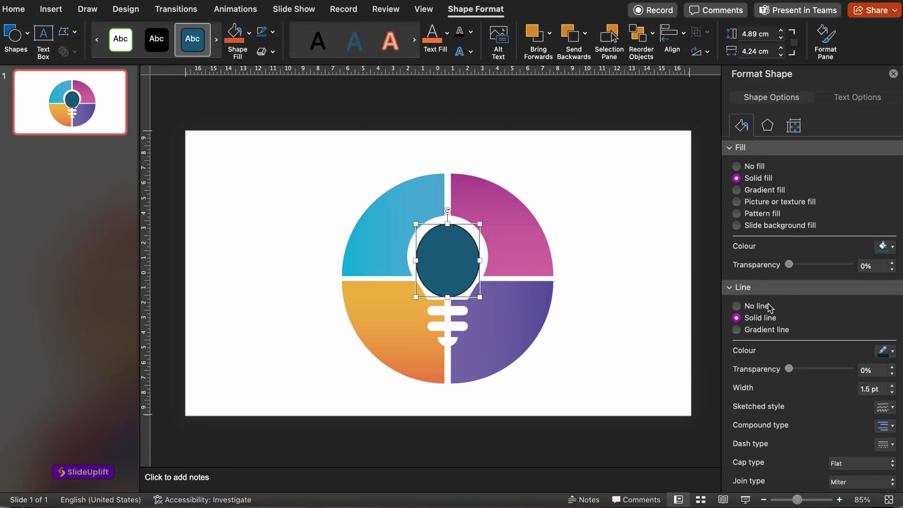
{"action": "left_click", "coordinate": [740, 308]}
{"action": "left_click", "coordinate": [881, 246]}
{"action": "left_click", "coordinate": [798, 285]}
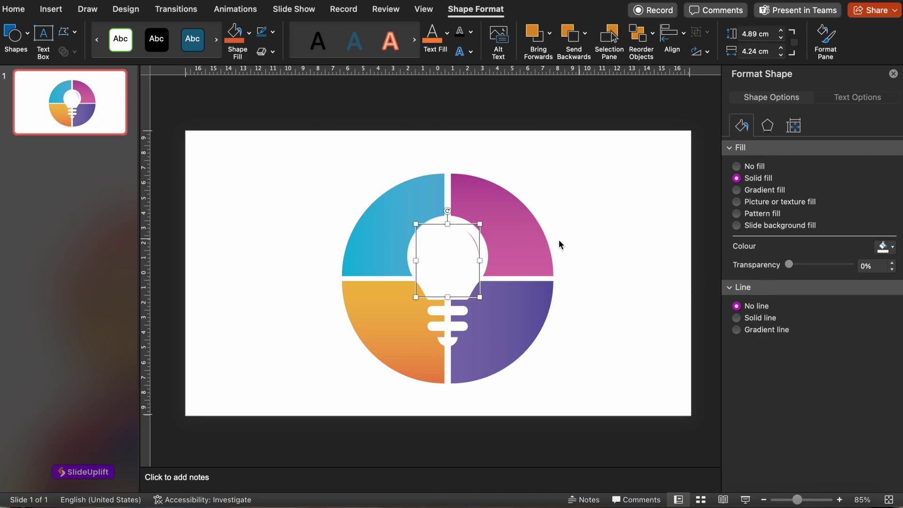
{"action": "left_click", "coordinate": [566, 260]}
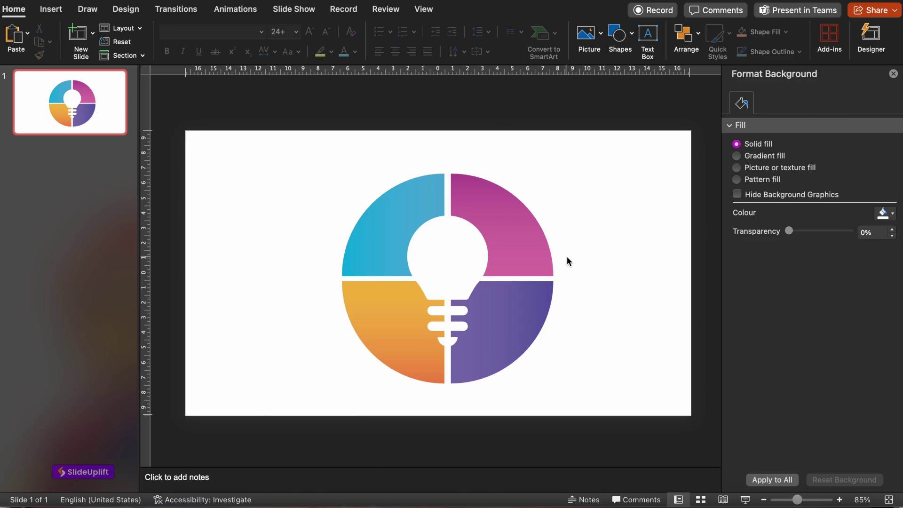
- Draw a heading text box right of the circle and duplicate it below for body text
{"action": "left_click", "coordinate": [647, 43]}
{"action": "left_click_drag", "start_coordinate": [562, 182], "coordinate": [648, 196]}
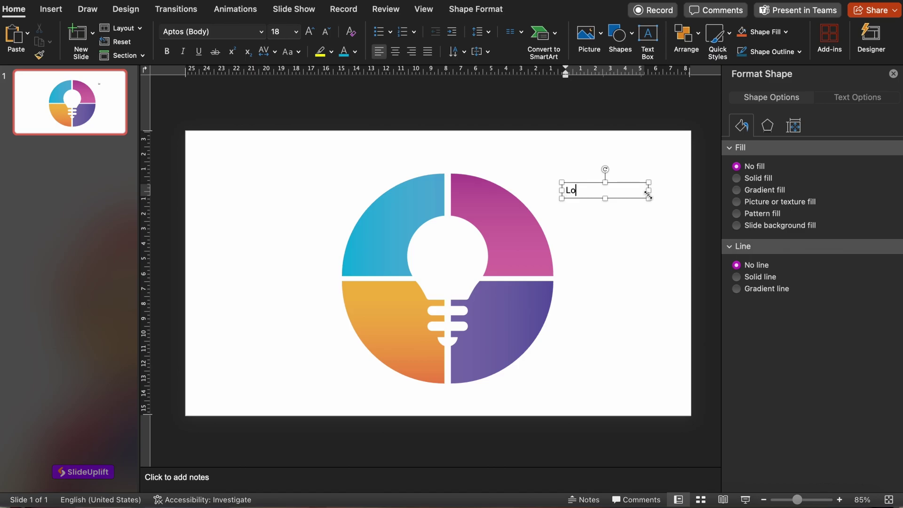
{"action": "type", "text": "rem Ipsum"}
{"action": "mouse_move", "coordinate": [373, 288]}
{"action": "left_mouse_down"}
{"action": "mouse_move", "coordinate": [493, 232]}
{"action": "mouse_move", "coordinate": [621, 220]}
{"action": "mouse_move", "coordinate": [605, 206]}
{"action": "left_mouse_up"}
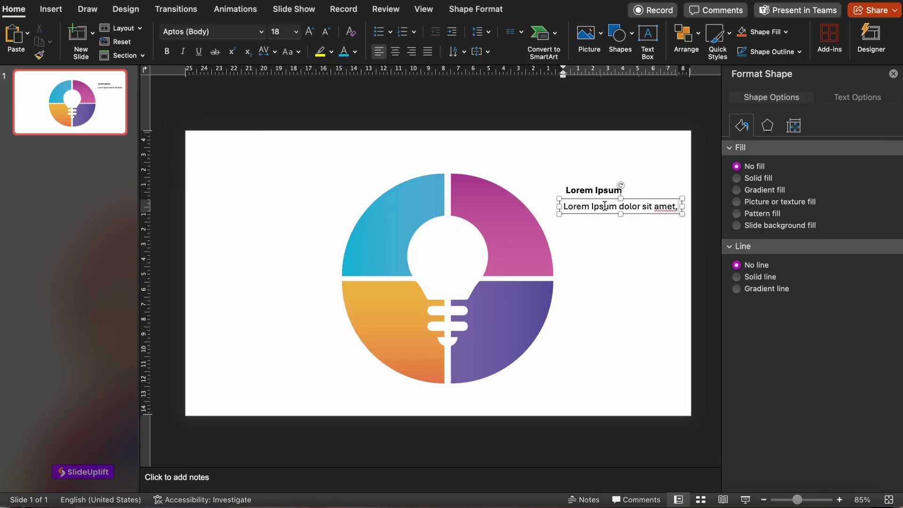
{"action": "type", "text": "consectetu"}
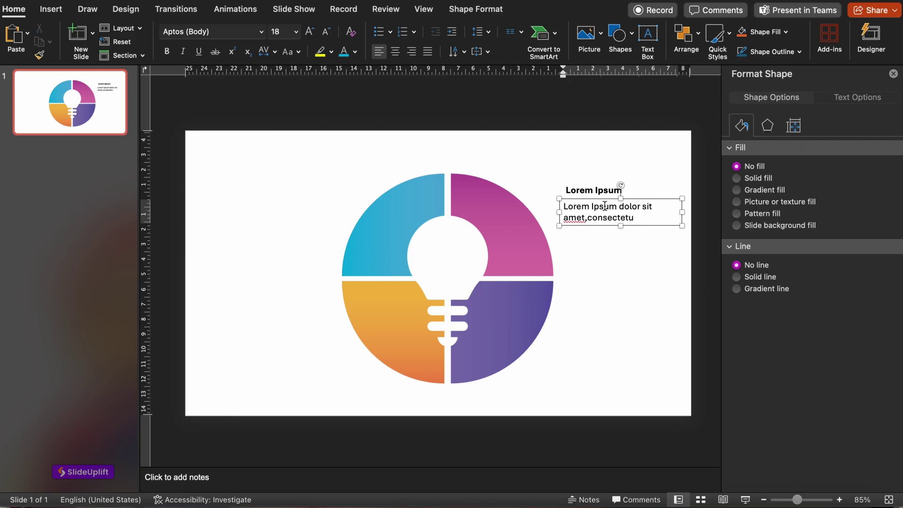
{"action": "type", "text": "er adipiscing elit. M"}
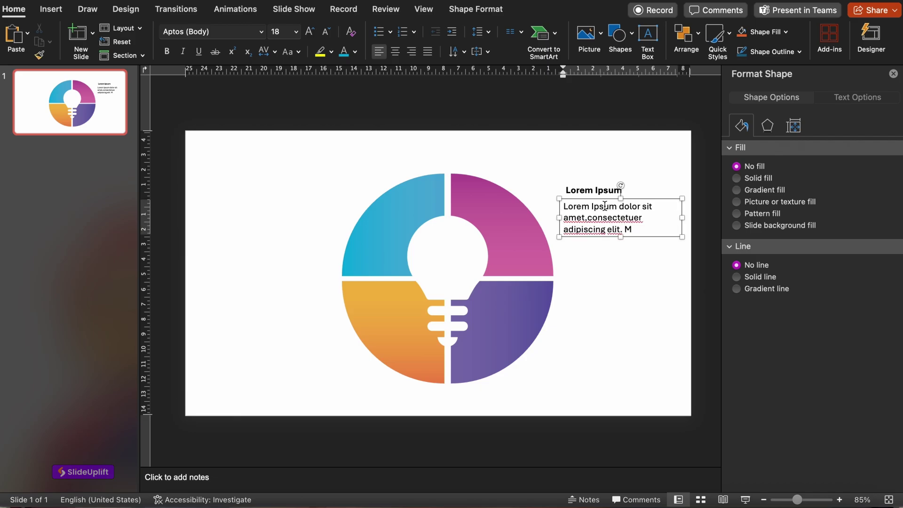
{"action": "type", "text": "aecenas porttitor con"}
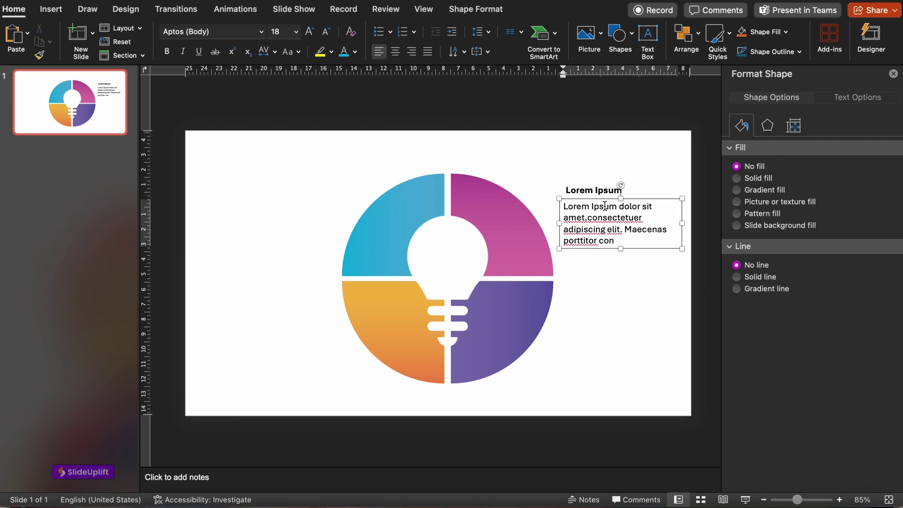
{"action": "type", "text": "gue massa. Fusce posuere"}
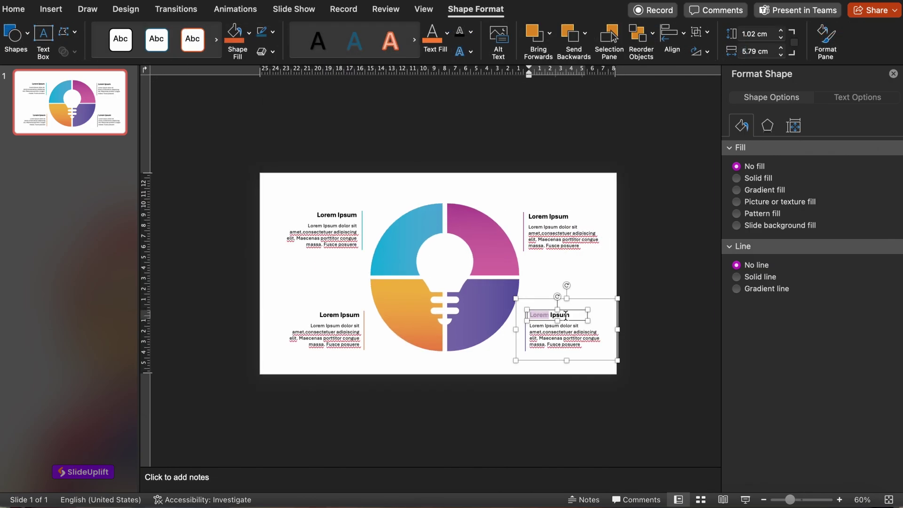
- Colour the bottom-right heading purple and the top-right heading magenta
{"action": "left_click_drag", "start_coordinate": [529, 315], "coordinate": [566, 315]}
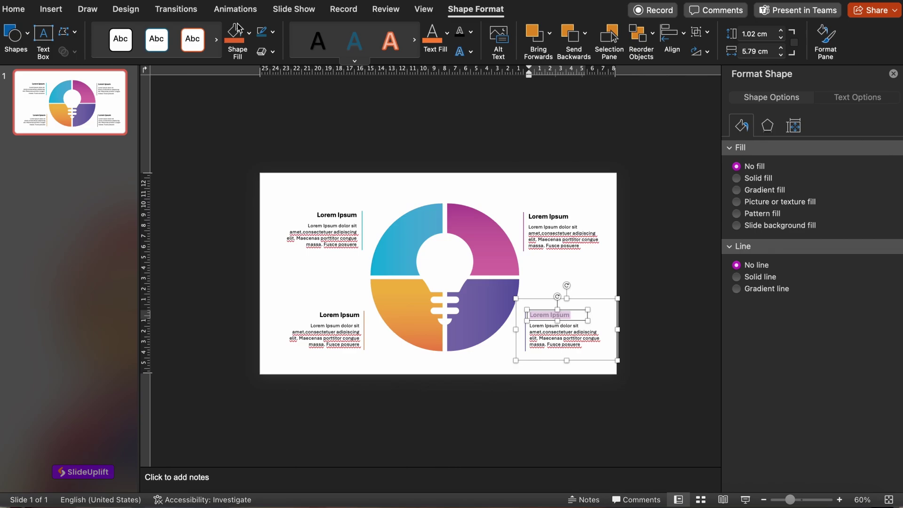
{"action": "left_click", "coordinate": [14, 9]}
{"action": "left_click", "coordinate": [355, 52]}
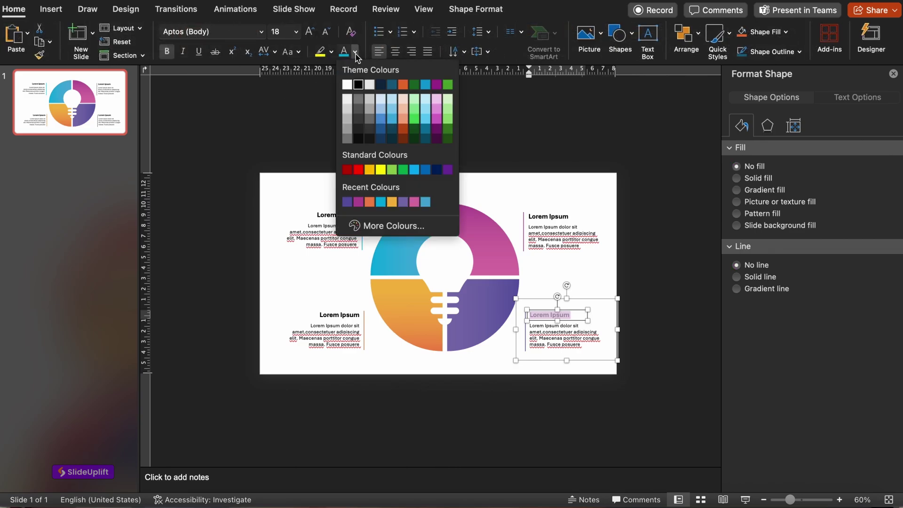
{"action": "left_click", "coordinate": [346, 203]}
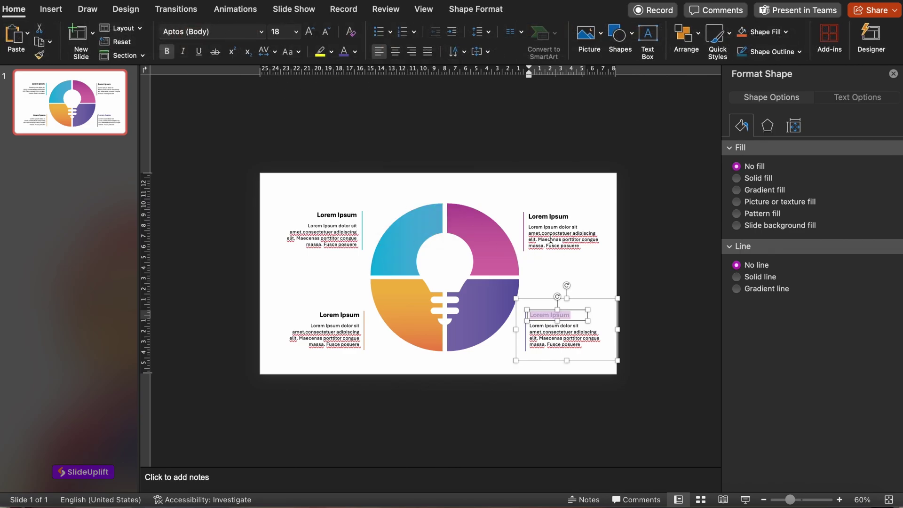
{"action": "triple_click", "coordinate": [542, 213]}
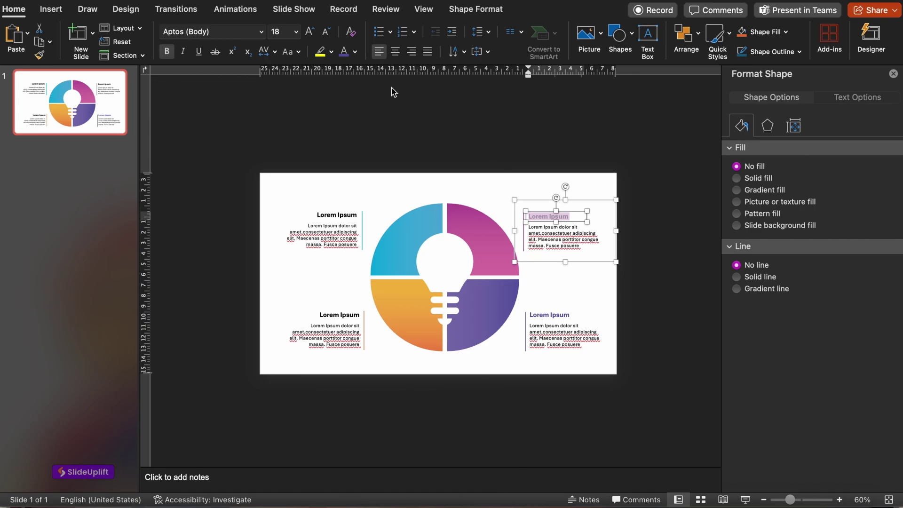
{"action": "left_click", "coordinate": [356, 53]}
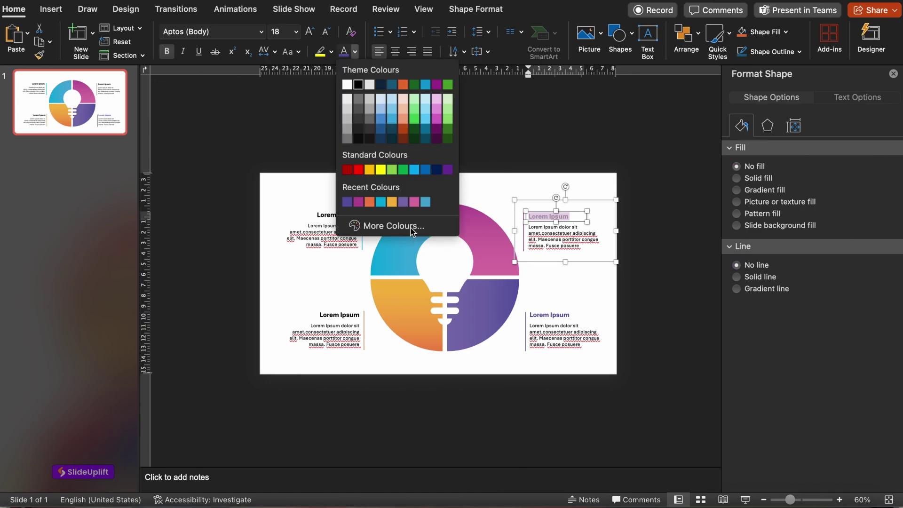
{"action": "left_click", "coordinate": [358, 202]}
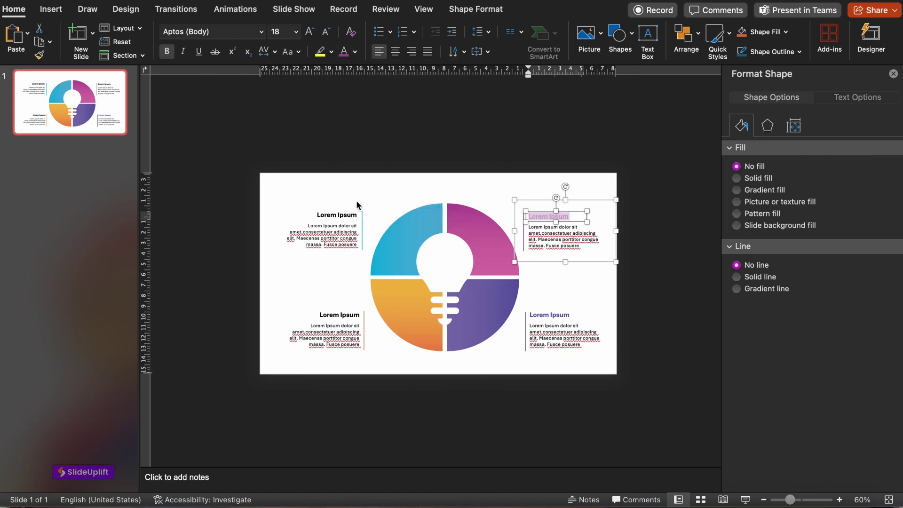
- Colour the top-left heading teal and bottom-left orange, then draw a title text box
{"action": "left_click", "coordinate": [330, 218]}
{"action": "left_click_drag", "start_coordinate": [317, 214], "coordinate": [369, 215]}
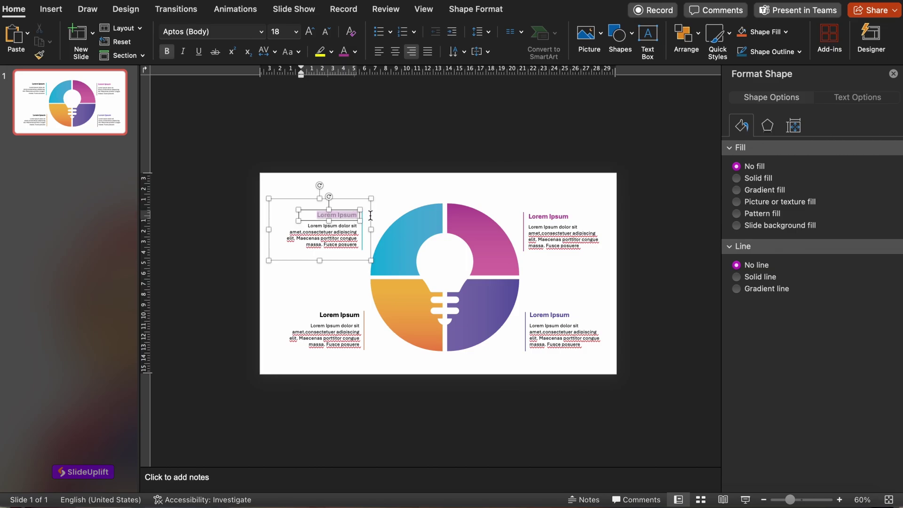
{"action": "left_click", "coordinate": [354, 59]}
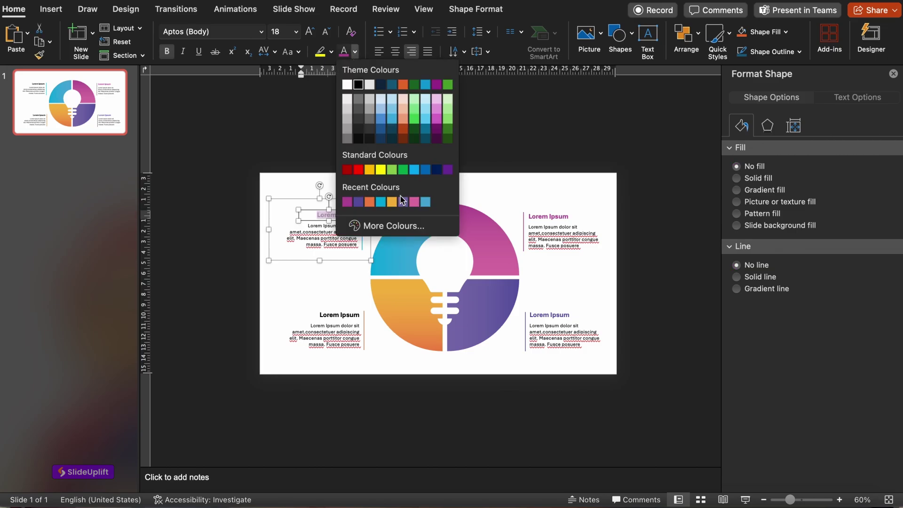
{"action": "left_click", "coordinate": [380, 202]}
{"action": "left_click", "coordinate": [326, 316]}
{"action": "left_click", "coordinate": [287, 189]}
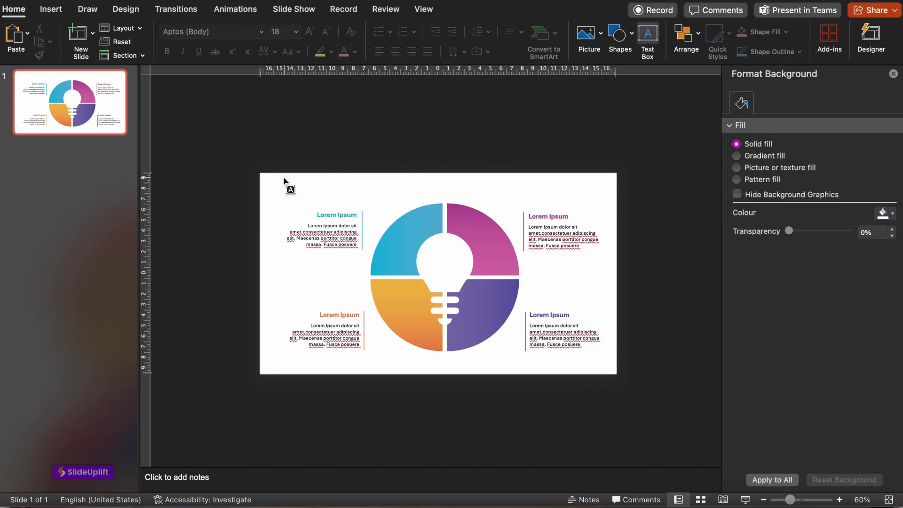
{"action": "left_click_drag", "start_coordinate": [286, 189], "coordinate": [438, 196]}
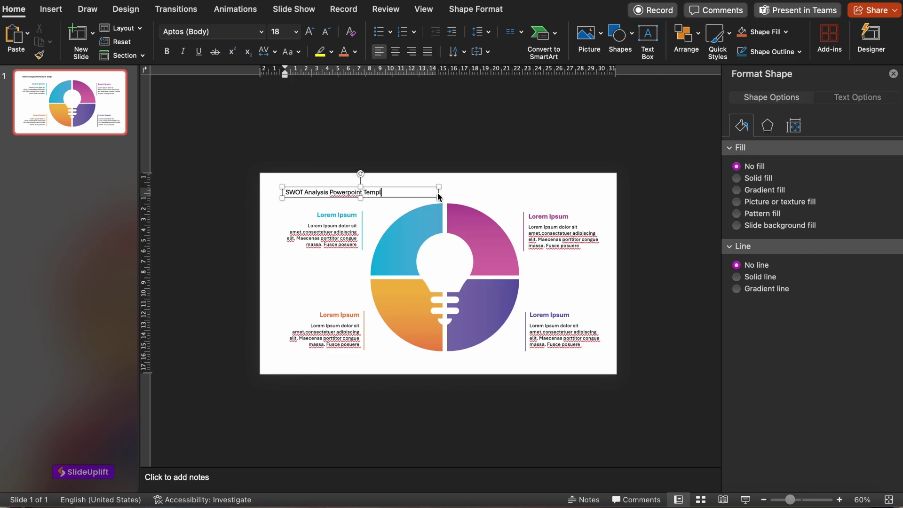
- Add a drop shadow to the bulb, tuning its distance, angle, blur and transparency
{"action": "left_click", "coordinate": [461, 267]}
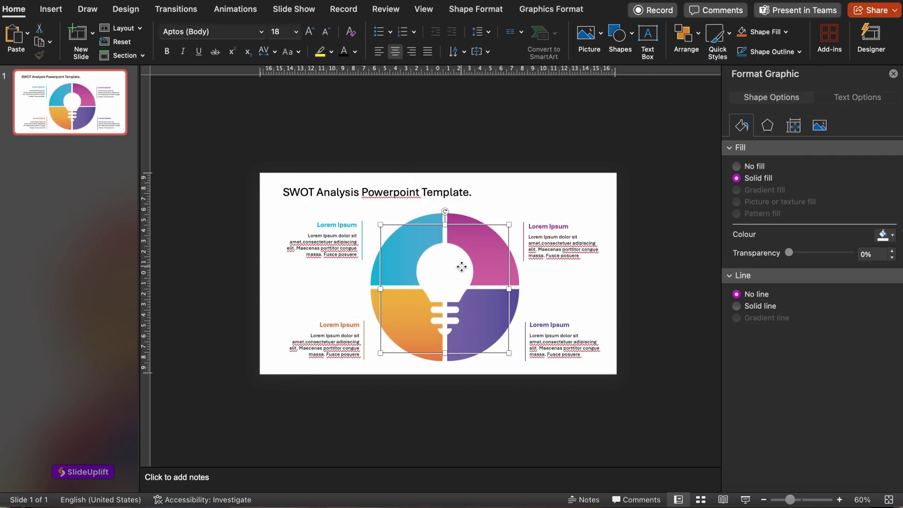
{"action": "left_click", "coordinate": [766, 125]}
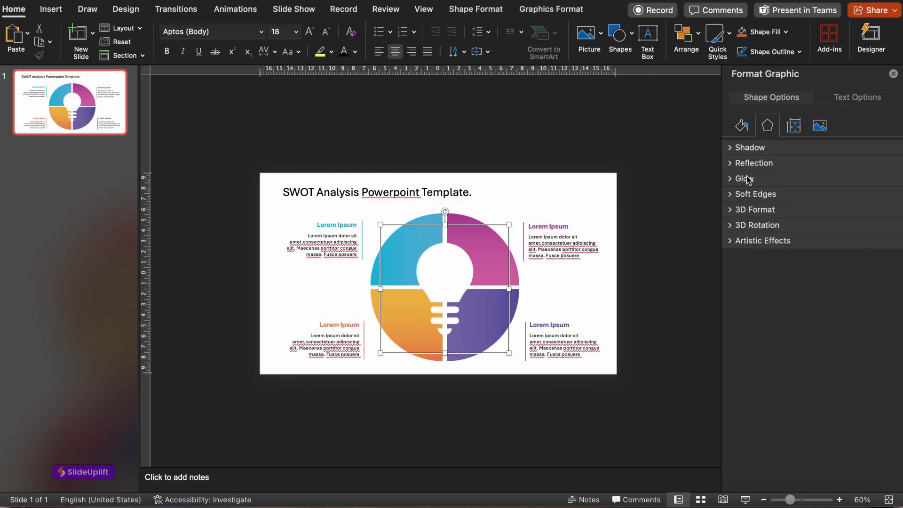
{"action": "left_click", "coordinate": [731, 150]}
{"action": "left_click", "coordinate": [789, 205]}
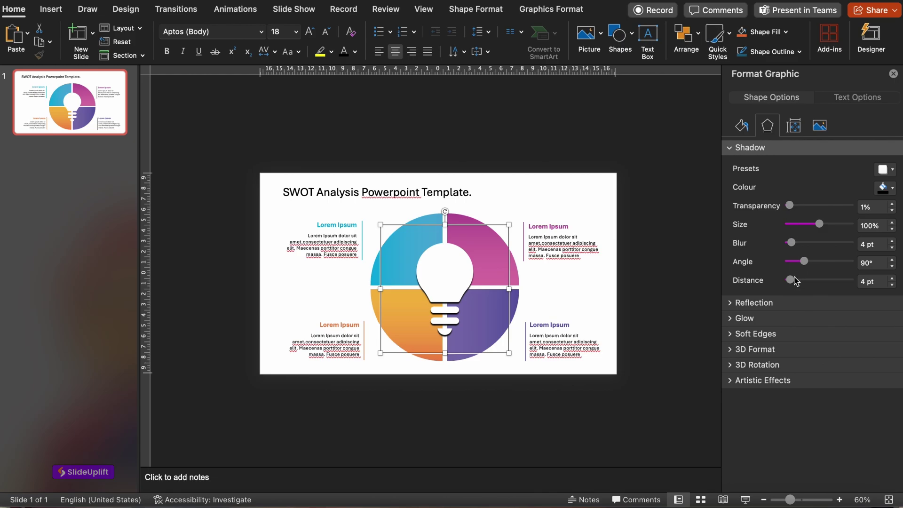
{"action": "mouse_move", "coordinate": [791, 281]}
{"action": "left_mouse_down"}
{"action": "mouse_move", "coordinate": [812, 263]}
{"action": "mouse_move", "coordinate": [792, 281]}
{"action": "left_mouse_up"}
{"action": "left_click_drag", "start_coordinate": [792, 243], "coordinate": [800, 243]}
{"action": "left_click_drag", "start_coordinate": [790, 207], "coordinate": [810, 207]}
{"action": "left_click_drag", "start_coordinate": [806, 245], "coordinate": [801, 246]}
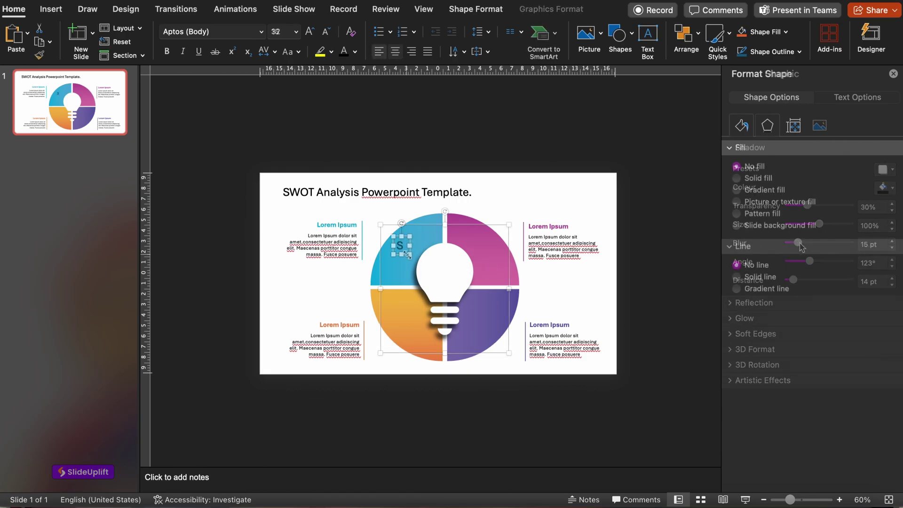
- Copy the S letter to all four ring quadrants as S, T, W, O in white 48-point
{"action": "double_click", "coordinate": [407, 256]}
{"action": "mouse_move", "coordinate": [410, 261]}
{"action": "left_mouse_down"}
{"action": "mouse_move", "coordinate": [485, 251]}
{"action": "mouse_move", "coordinate": [487, 323]}
{"action": "mouse_move", "coordinate": [403, 321]}
{"action": "left_mouse_up"}
{"action": "type", "text": "T"}
{"action": "type", "text": "O"}
{"action": "type", "text": "W"}
{"action": "left_click", "coordinate": [402, 250], "text": "shift"}
{"action": "left_click", "coordinate": [486, 250], "text": "shift"}
{"action": "left_click", "coordinate": [402, 321], "text": "shift"}
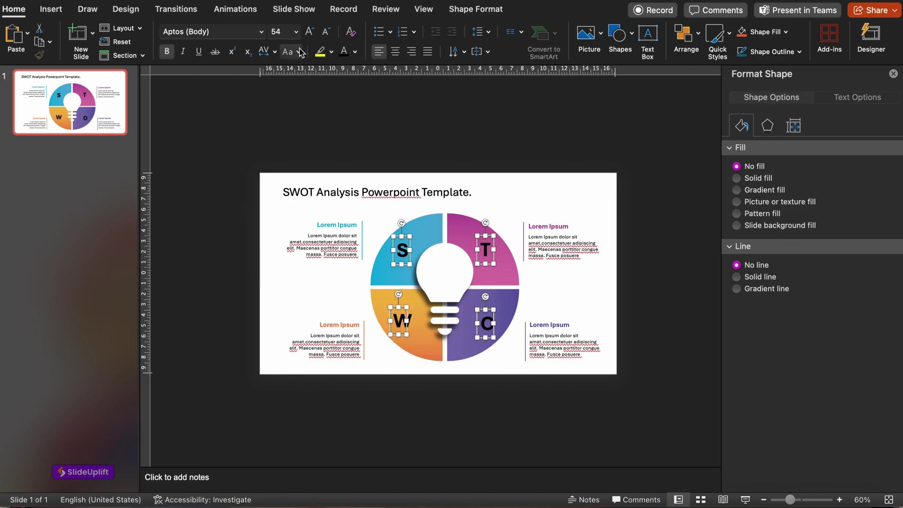
{"action": "left_click", "coordinate": [296, 31]}
{"action": "left_click", "coordinate": [286, 268]}
{"action": "left_click", "coordinate": [437, 409]}
{"action": "left_click", "coordinate": [51, 8]}
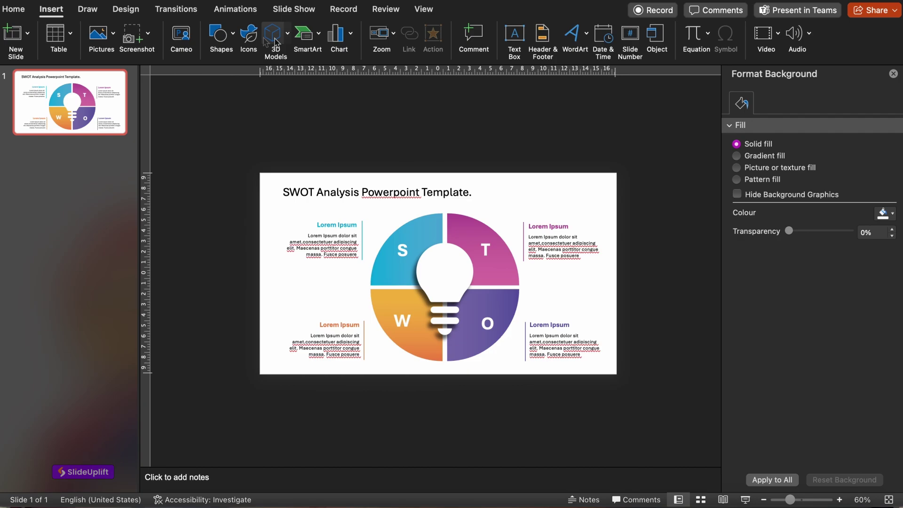
- Insert gear, network, briefcase and star stock icons and arrange them inside the bulb
{"action": "left_click", "coordinate": [249, 36]}
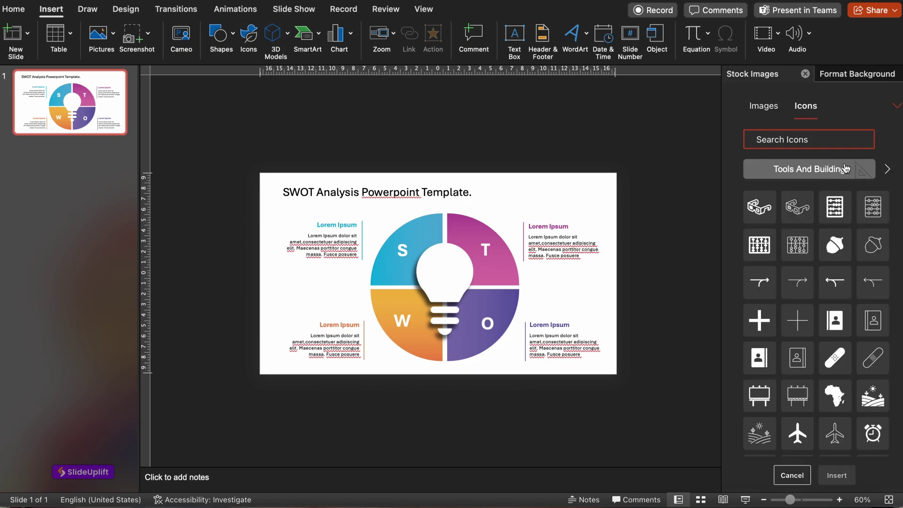
{"action": "type", "text": "STARSETTING"}
{"action": "left_click", "coordinate": [837, 474]}
{"action": "type", "text": "BON"}
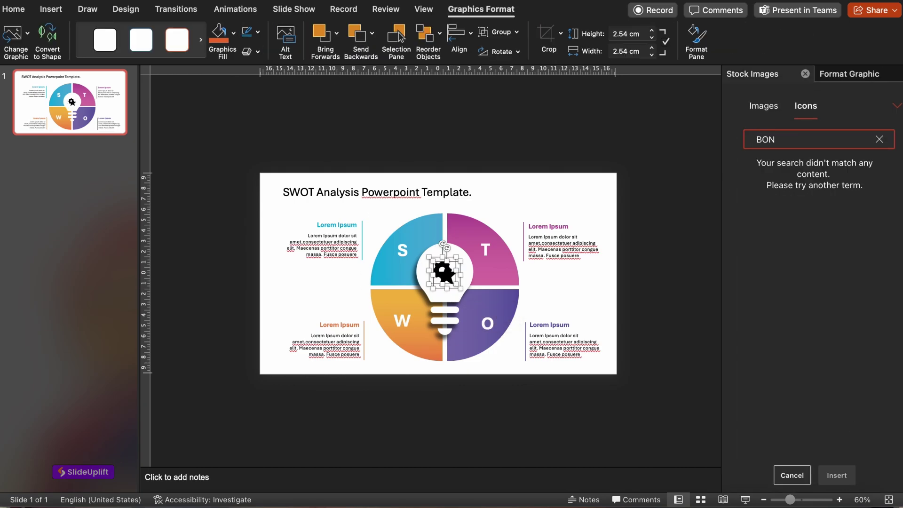
{"action": "left_click", "coordinate": [878, 138]}
{"action": "left_click", "coordinate": [812, 167]}
{"action": "scroll", "coordinate": [826, 317], "scroll_direction": "down", "scroll_amount": 5}
{"action": "scroll", "coordinate": [825, 355], "scroll_direction": "down", "scroll_amount": 5}
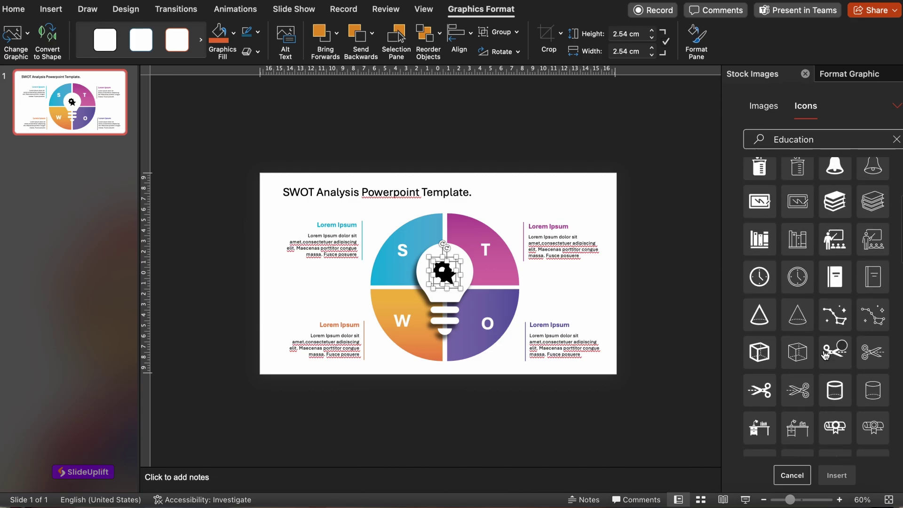
{"action": "scroll", "coordinate": [825, 317], "scroll_direction": "up", "scroll_amount": 5}
{"action": "left_click", "coordinate": [896, 139]}
{"action": "type", "text": "Medical"}
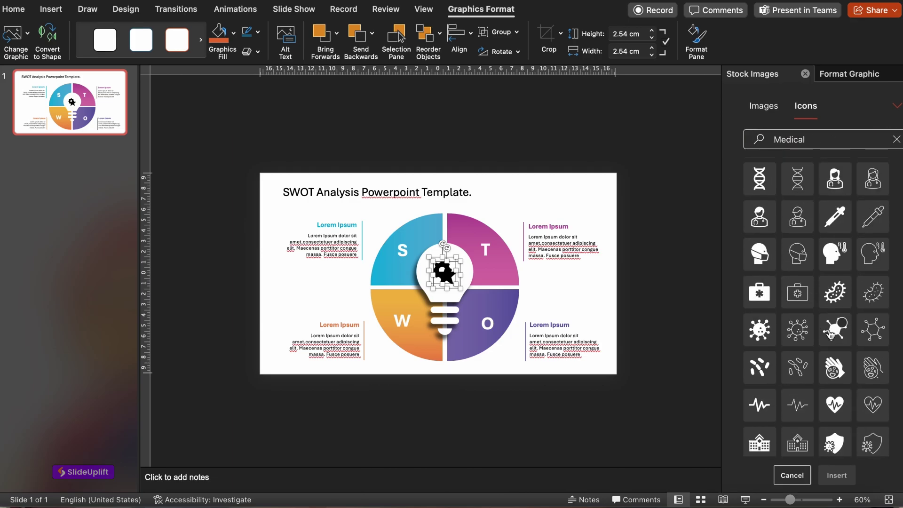
{"action": "type", "text": "BAG"}
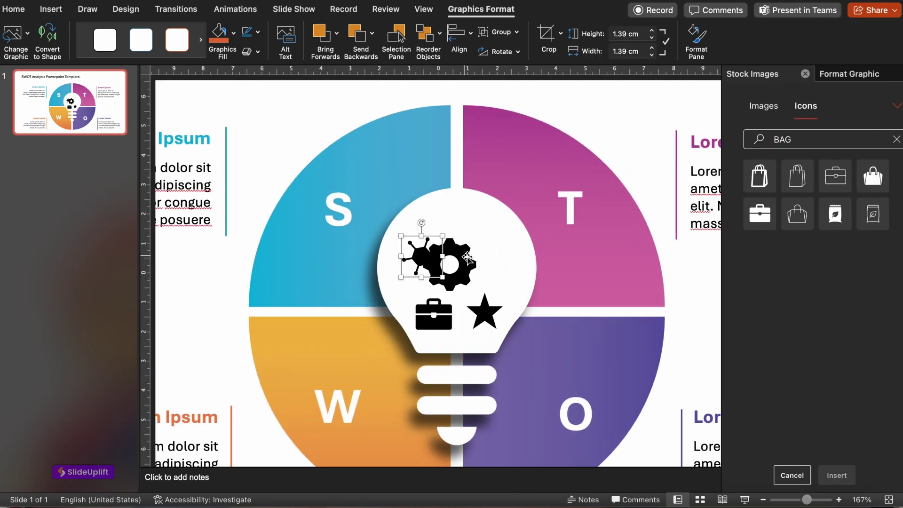
{"action": "left_click_drag", "start_coordinate": [467, 257], "coordinate": [499, 242]}
{"action": "left_click_drag", "start_coordinate": [483, 311], "coordinate": [484, 307]}
- Recolour all four bulb icons grey using the graphic fill colour
{"action": "left_click_drag", "start_coordinate": [392, 204], "coordinate": [526, 335]}
{"action": "left_click", "coordinate": [849, 73]}
{"action": "left_click", "coordinate": [882, 224]}
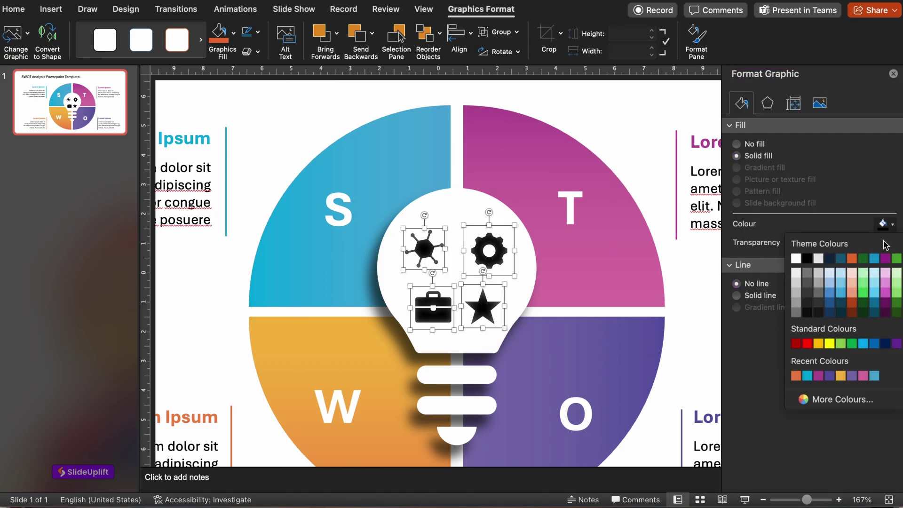
{"action": "left_click", "coordinate": [798, 315]}
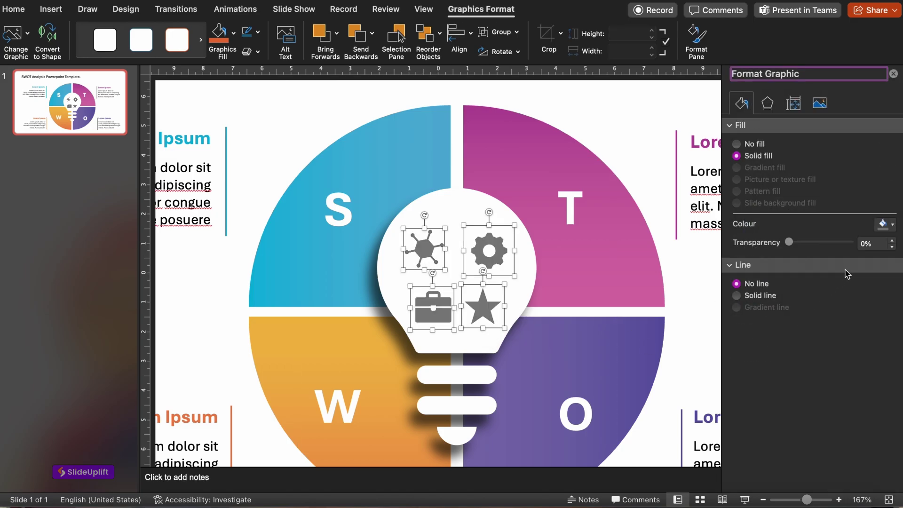
{"action": "left_click", "coordinate": [891, 226]}
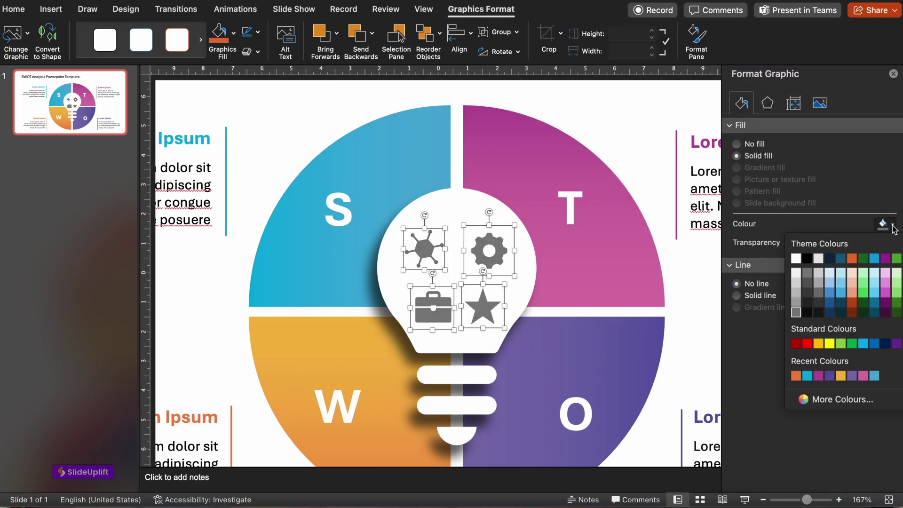
{"action": "left_click", "coordinate": [808, 274]}
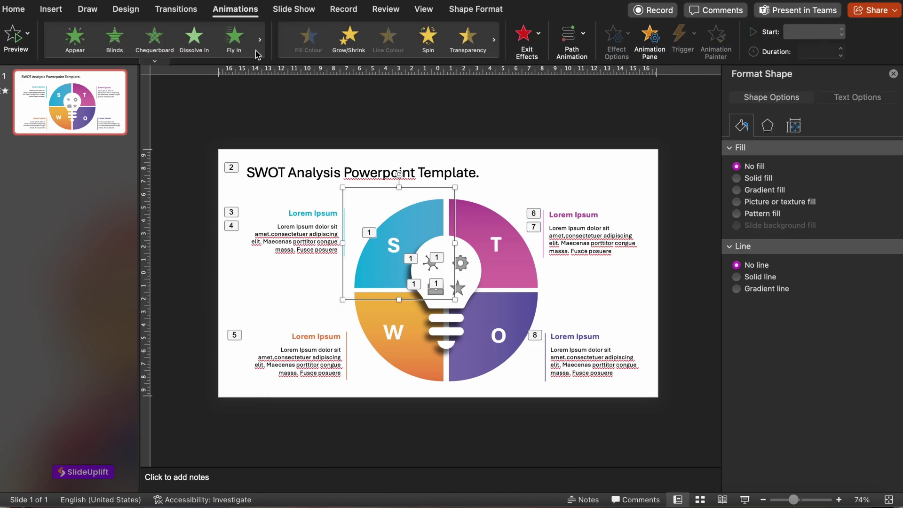
- Add a Fly In entrance animation coming from the top-left
{"action": "left_click", "coordinate": [233, 40]}
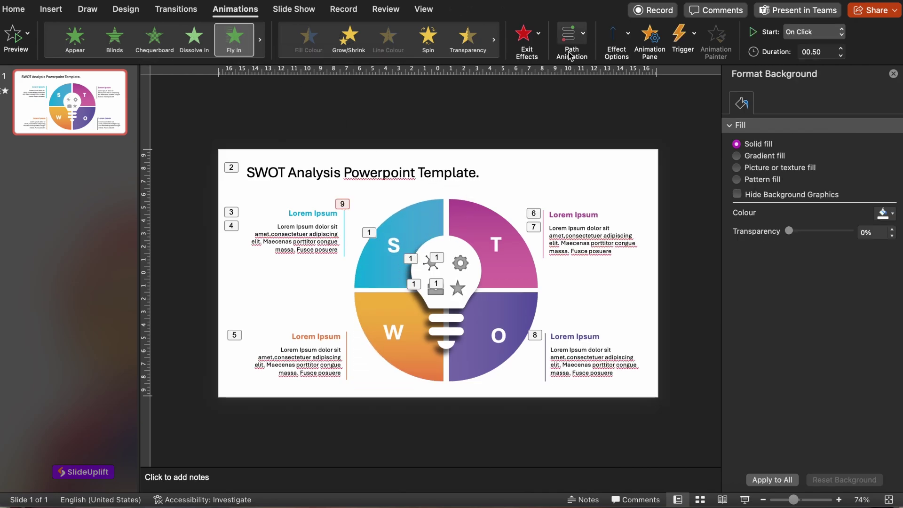
{"action": "left_click", "coordinate": [616, 38]}
{"action": "left_click", "coordinate": [637, 136]}
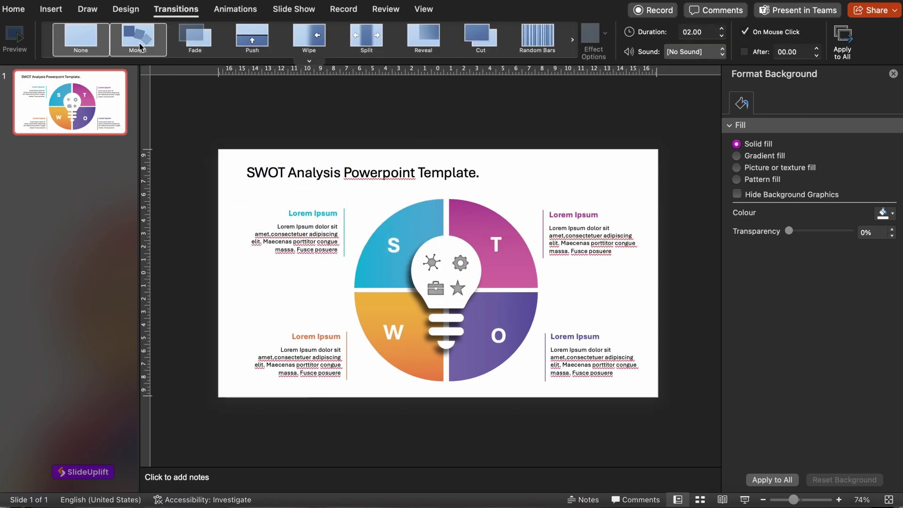
- Apply the Morph transition to the SWOT slide
{"action": "left_click", "coordinate": [140, 46]}
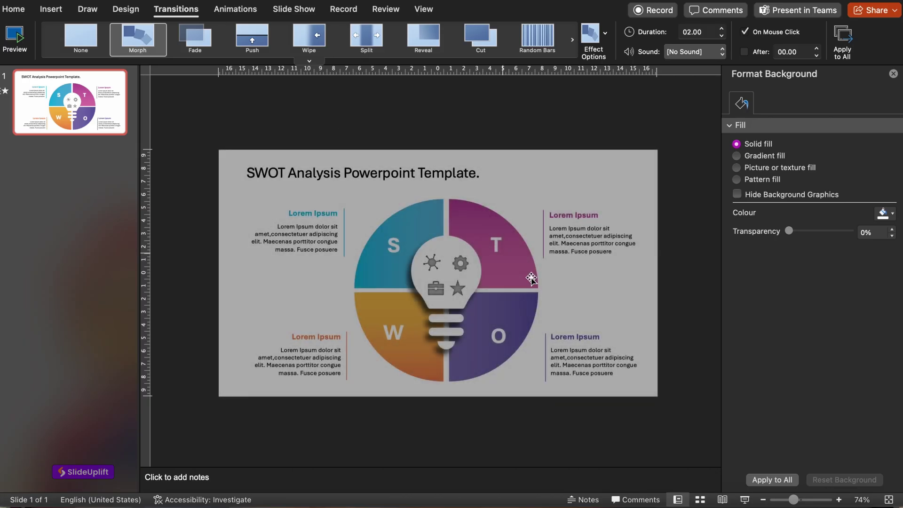